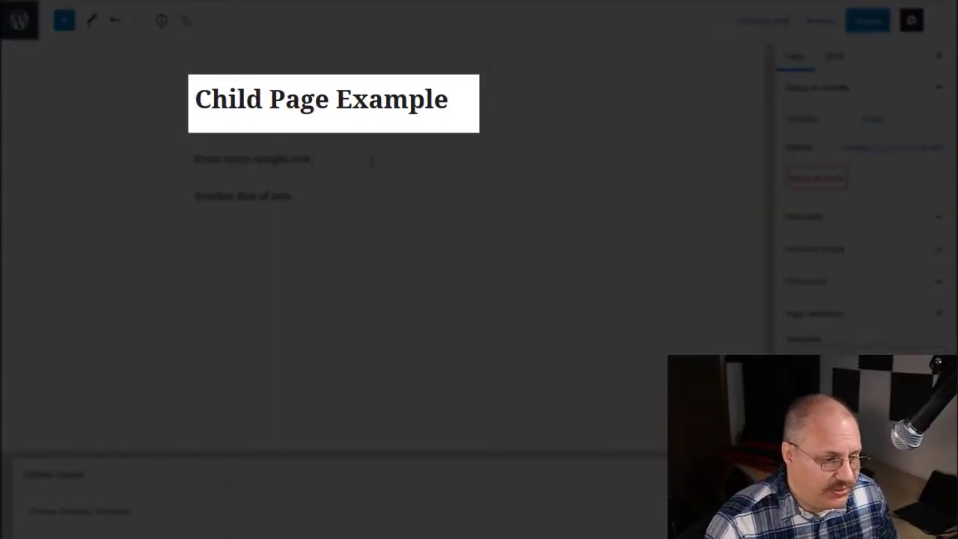
- Append 'Some more text' to the first paragraph, then type 'This was in between some existing text.' in a new paragraph
left_click(372, 160)
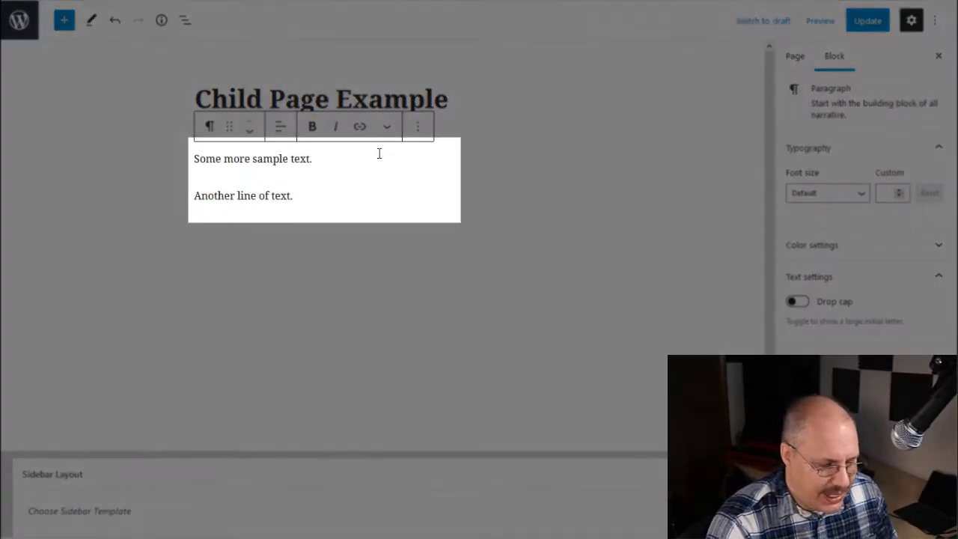
type("Some more text.")
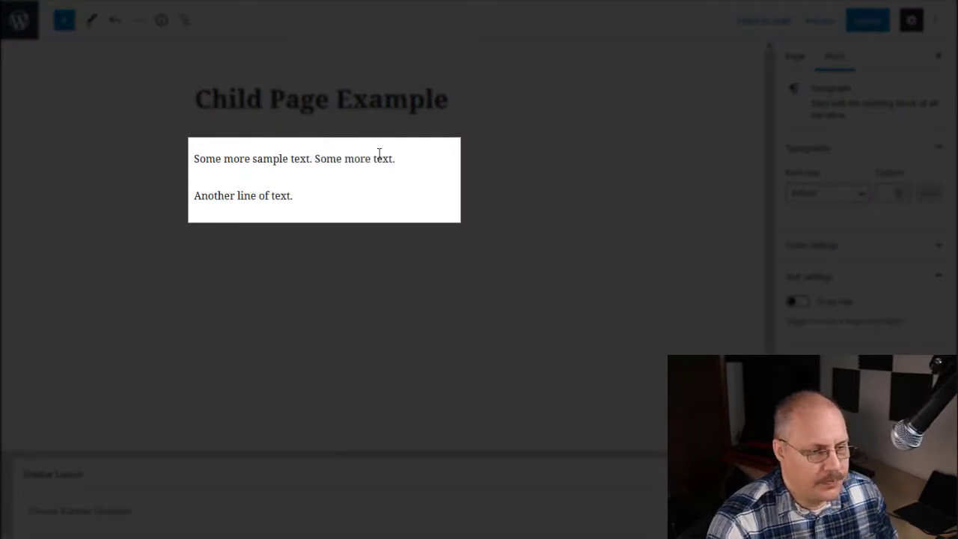
key("Return")
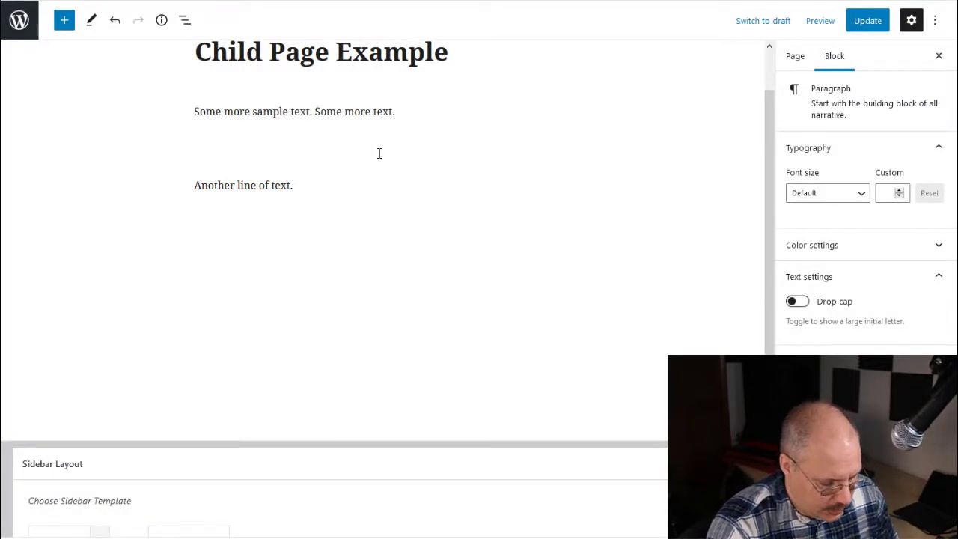
type("This was ")
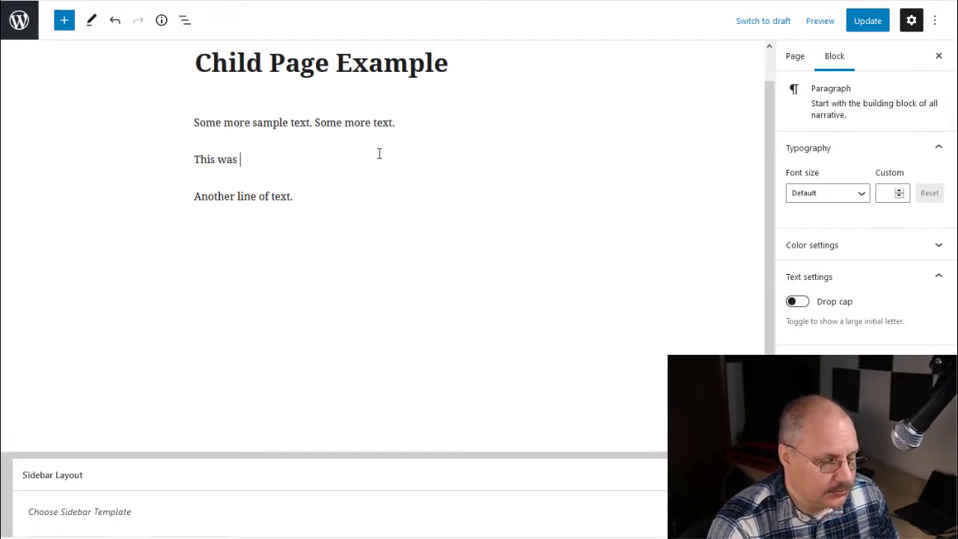
type("inbetween some")
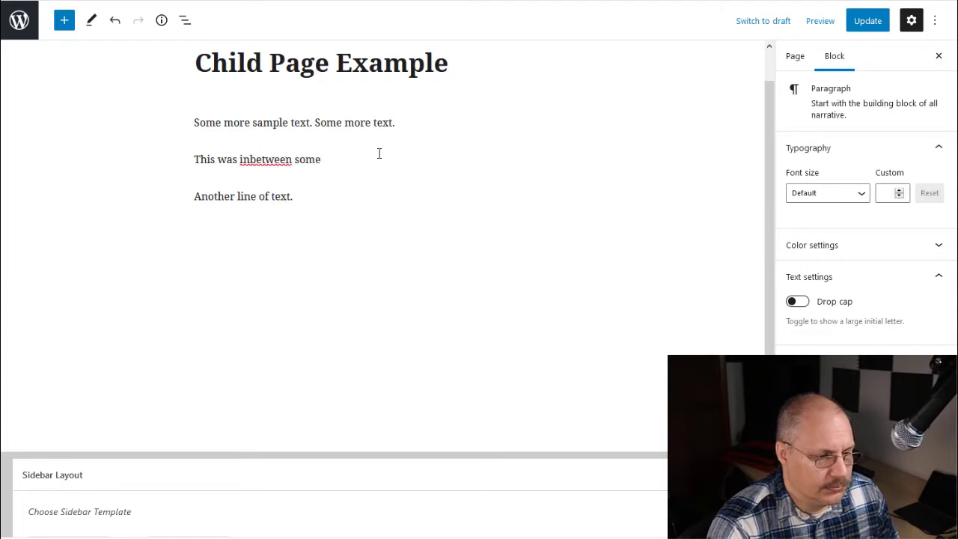
type(" exeisting text.")
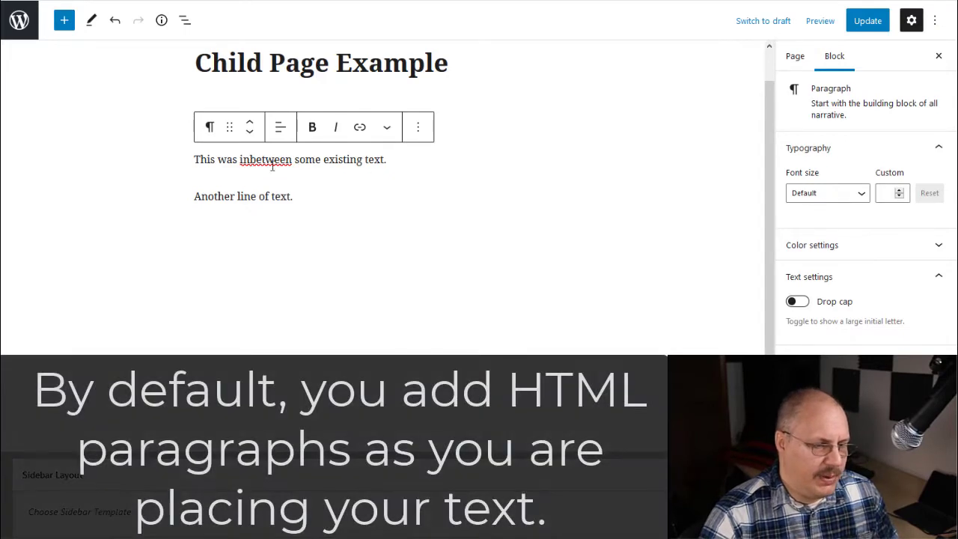
mouse_move(315, 183)
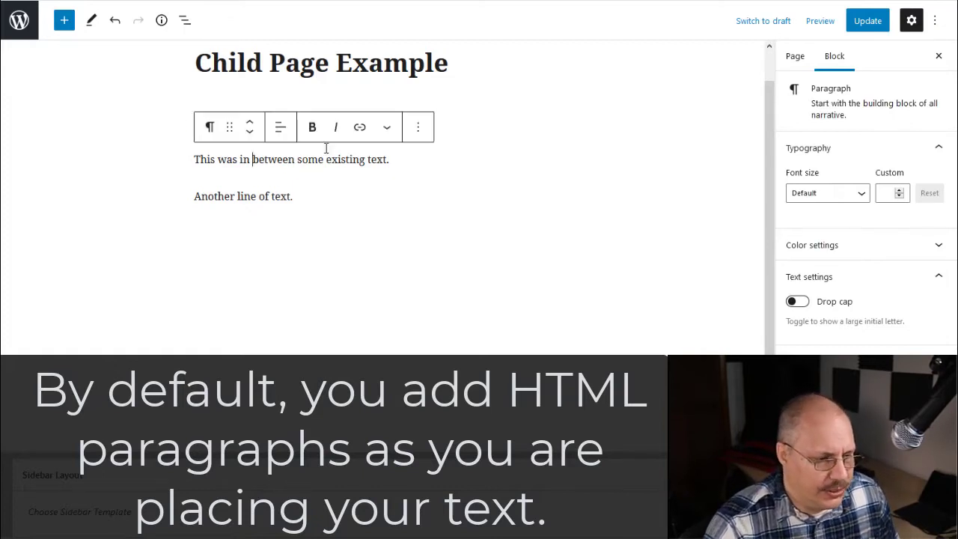
- Make the word 'between' bold and the word 'existing' italic
double_click(276, 160)
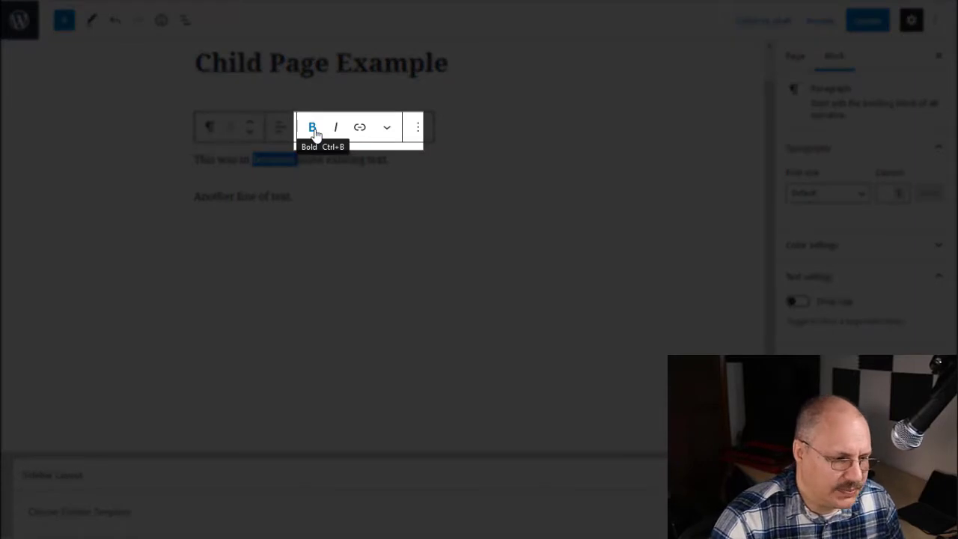
left_click(313, 128)
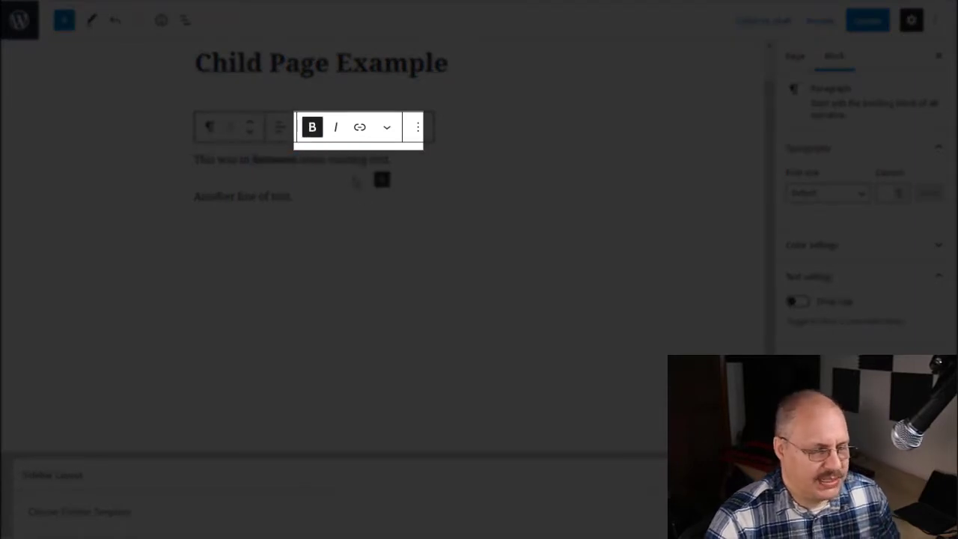
double_click(349, 159)
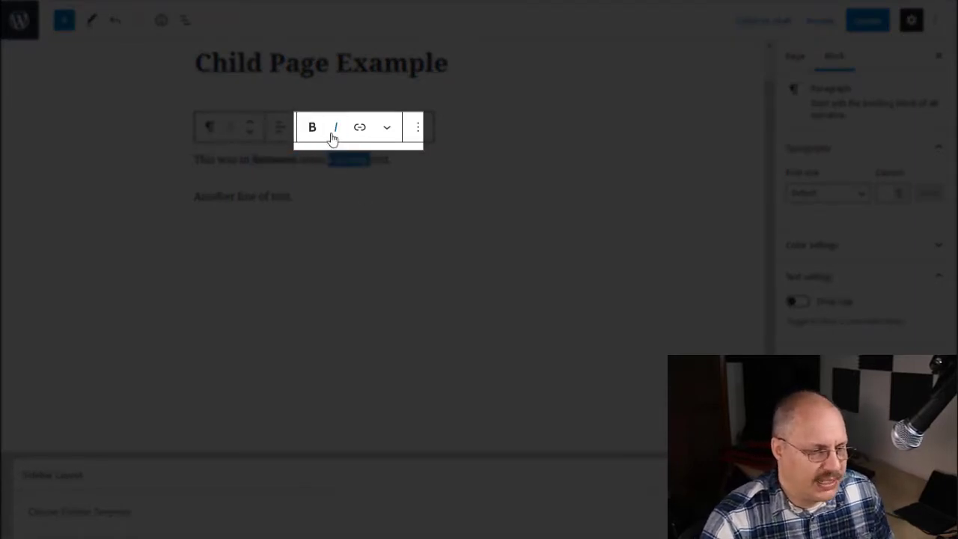
left_click(335, 127)
double_click(378, 160)
left_click(360, 129)
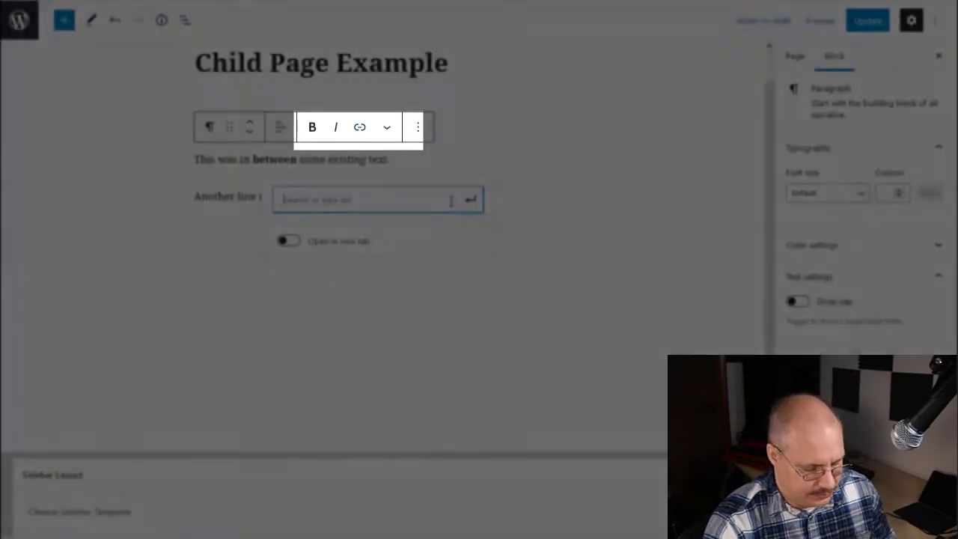
type("https://acc")
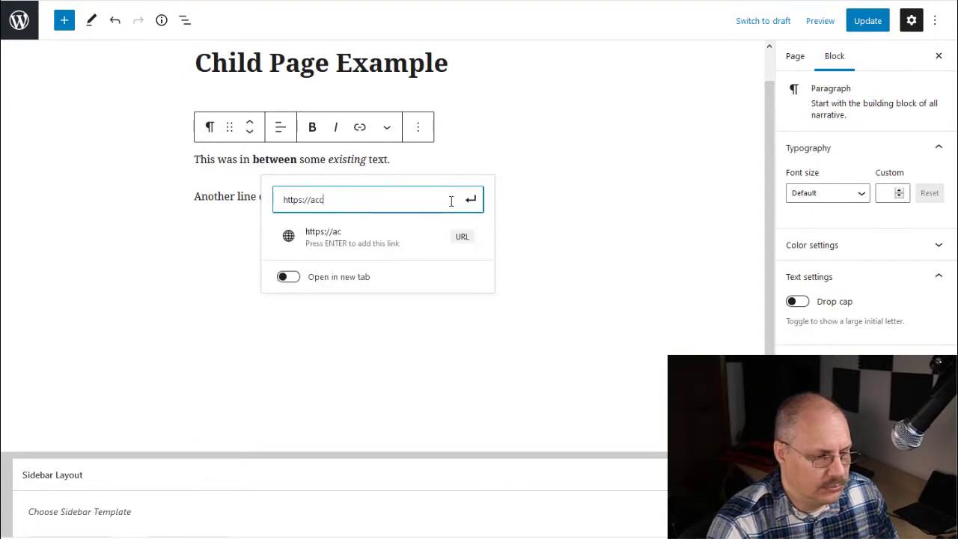
type("ess2learn.")
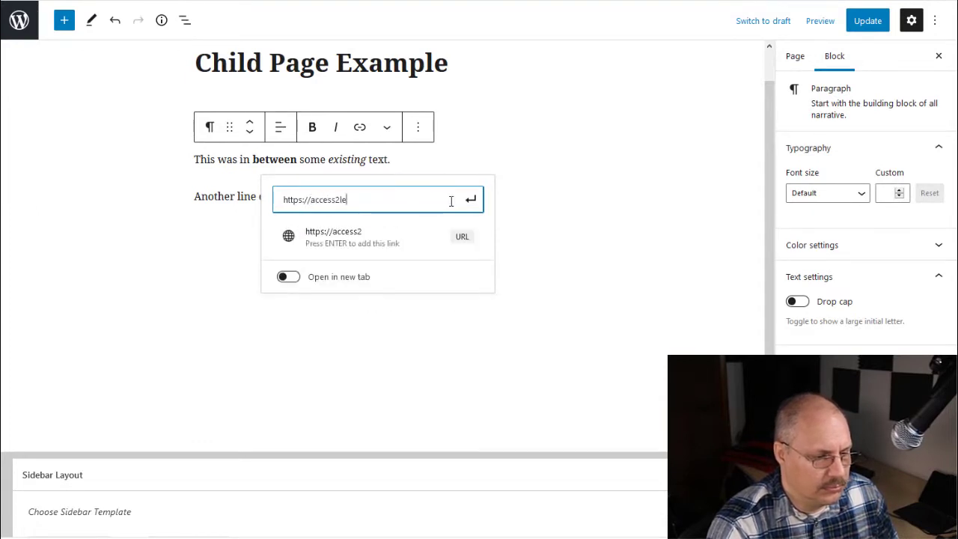
type("com/")
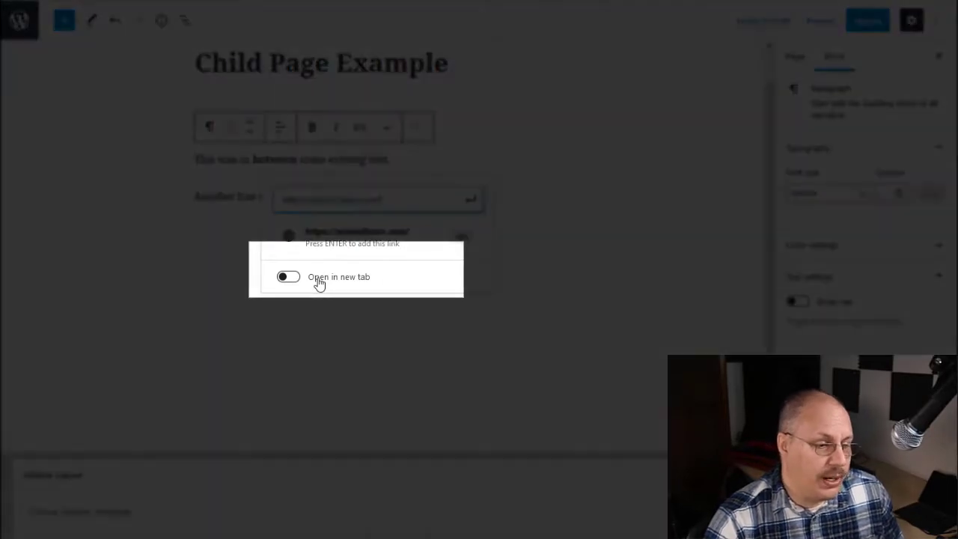
left_click(317, 277)
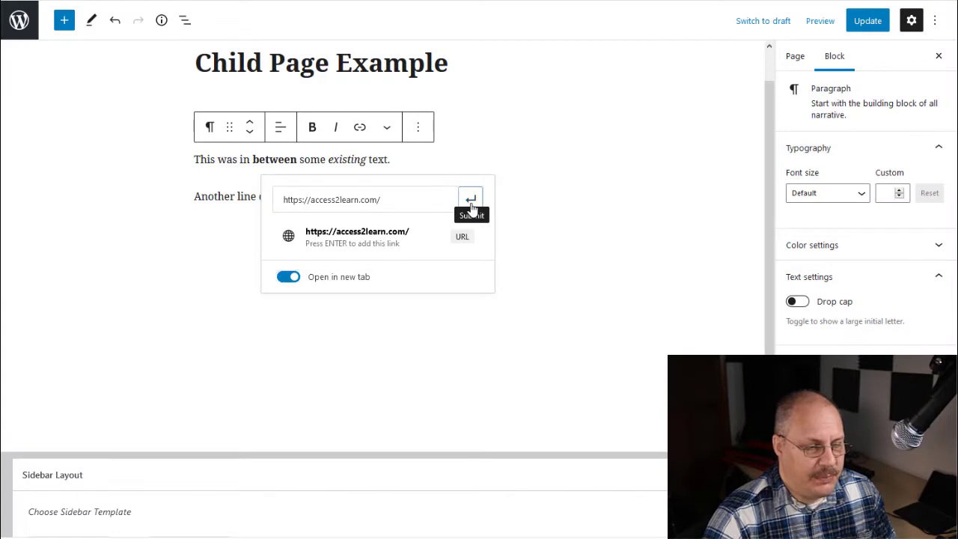
left_click(471, 202)
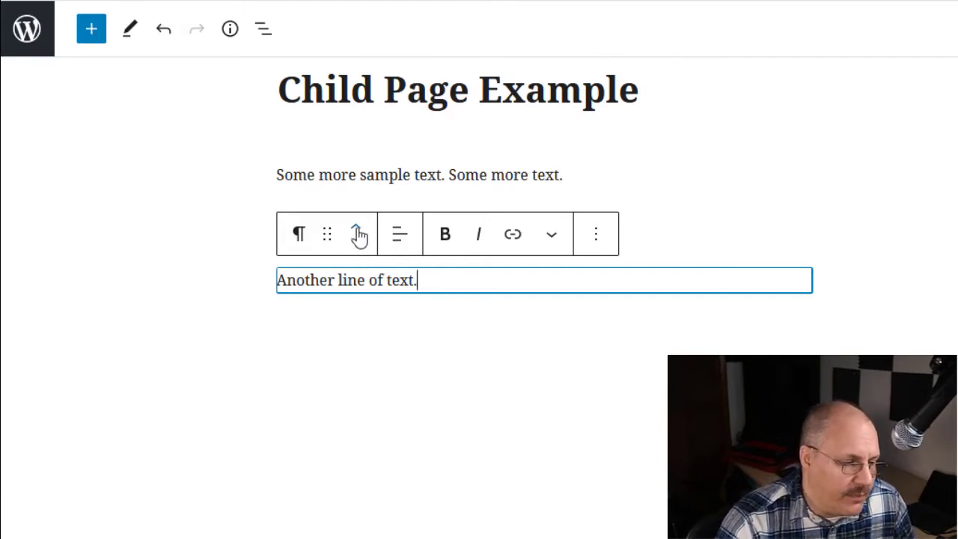
left_click(357, 229)
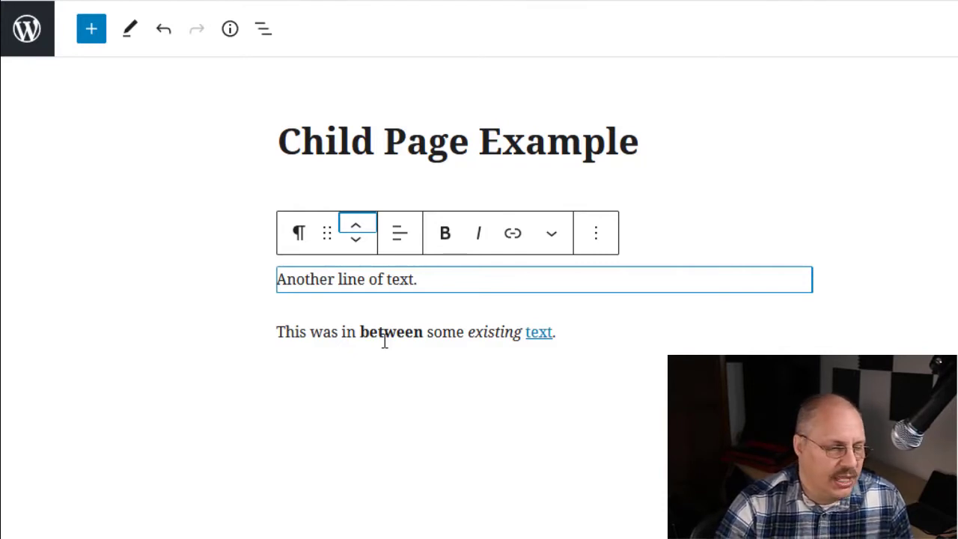
left_click(357, 241)
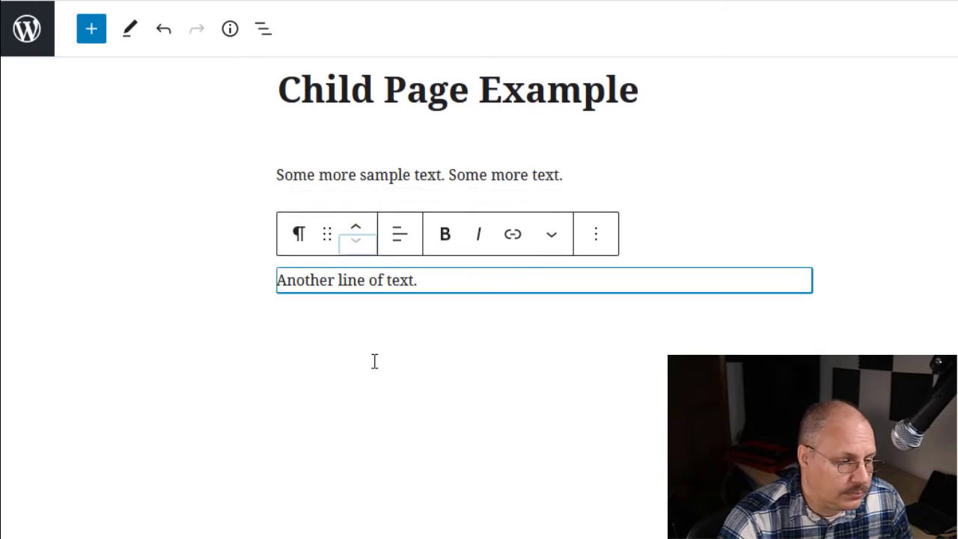
left_click(460, 276, "shift")
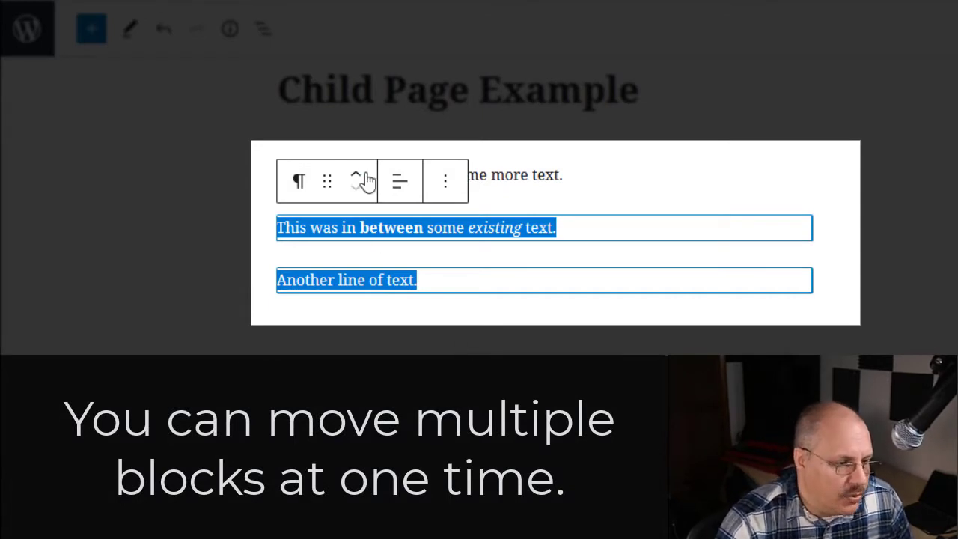
left_click(357, 175)
left_click(363, 193)
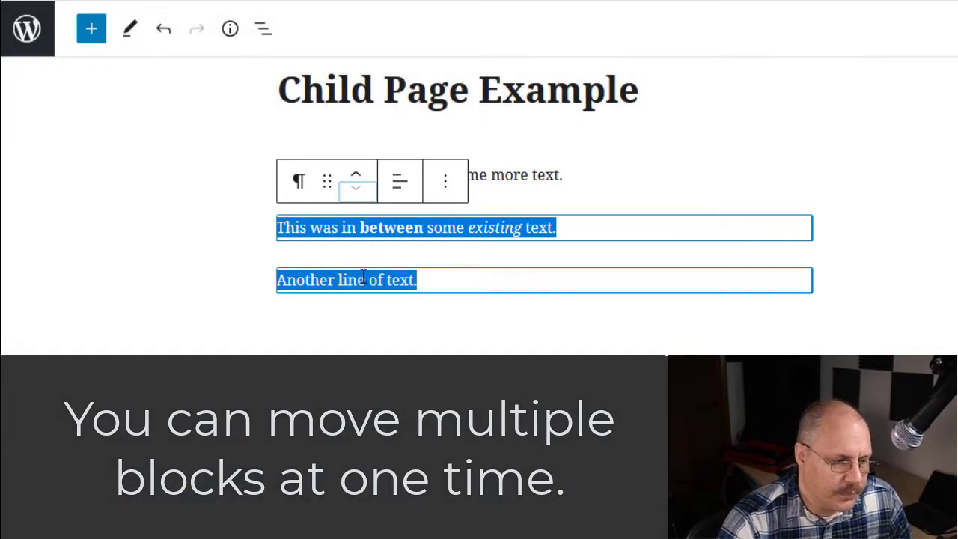
left_click(361, 279)
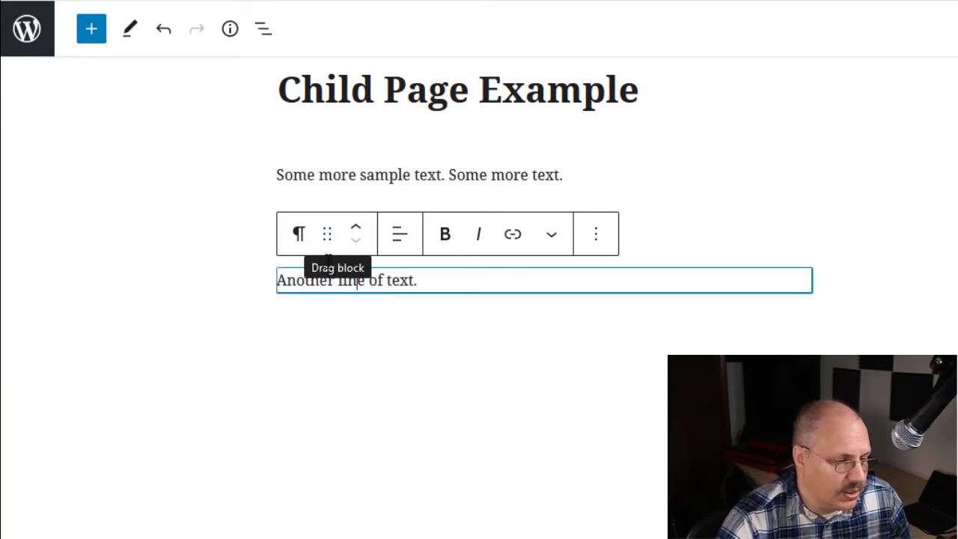
- Drag 'Another line of text.' up under the title, then move it back down with Move down
mouse_move(330, 237)
left_mouse_down()
mouse_move(332, 172)
mouse_move(323, 300)
mouse_move(321, 214)
mouse_move(340, 238)
left_mouse_up()
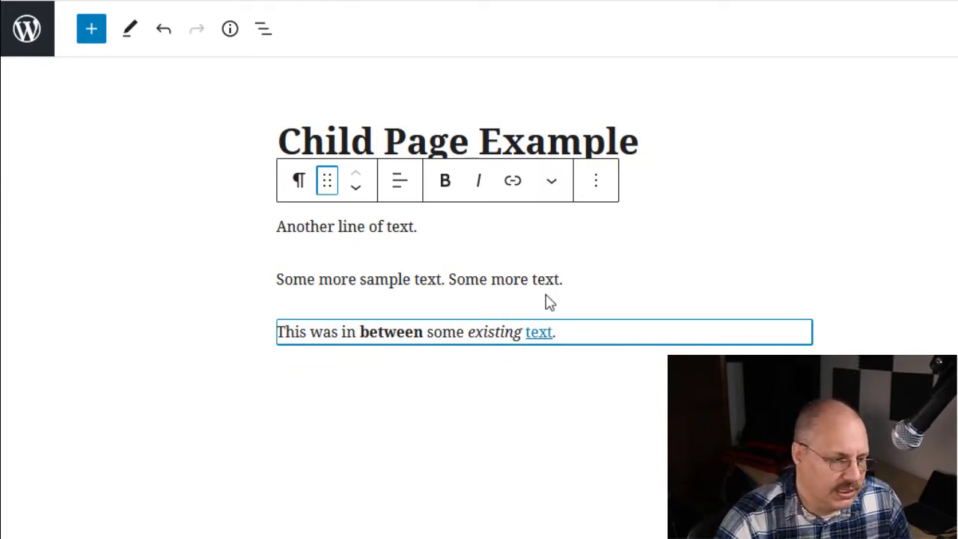
left_click_drag(329, 182, 304, 253)
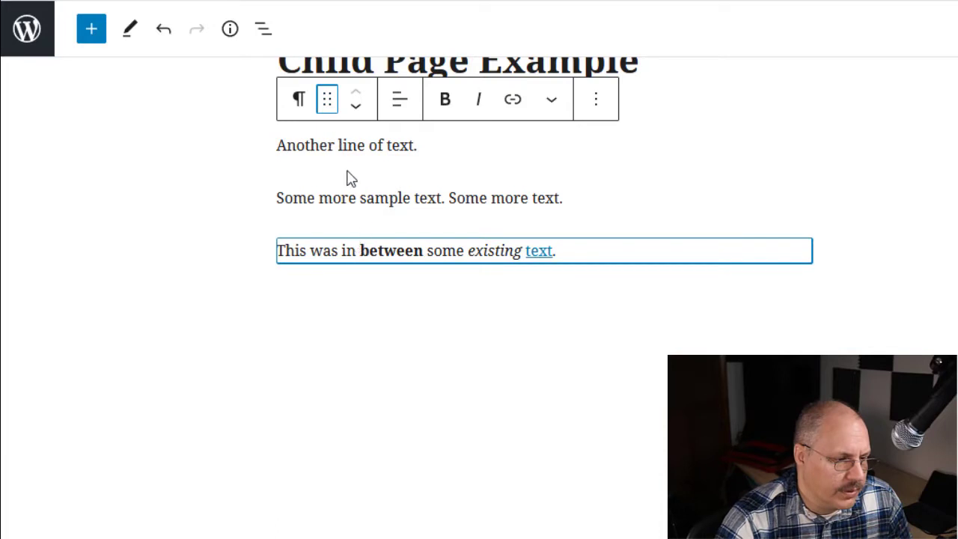
left_click_drag(327, 103, 290, 218)
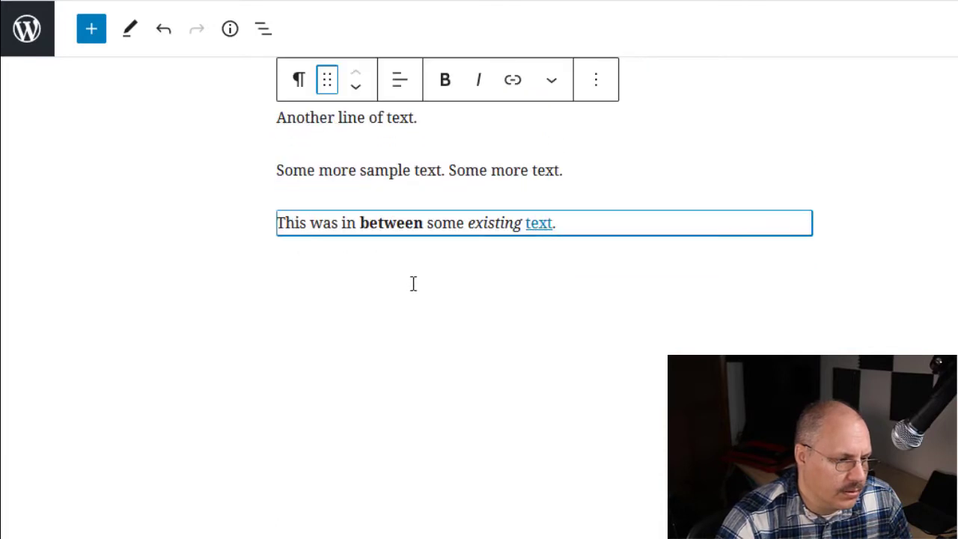
scroll(389, 255, "up", 1)
left_click(355, 173)
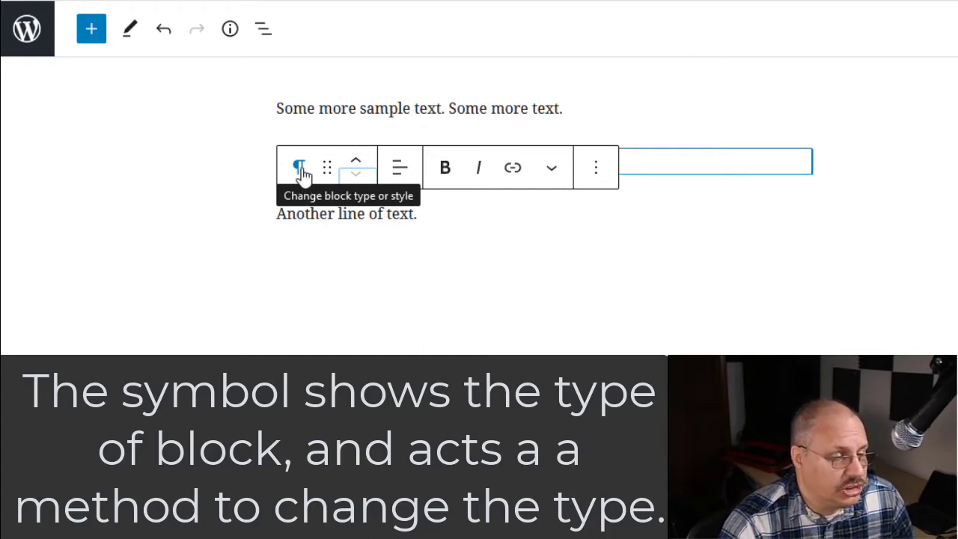
- Convert 'Another line of text.' to a list, try numbered, then settle on bullets
left_click(301, 171)
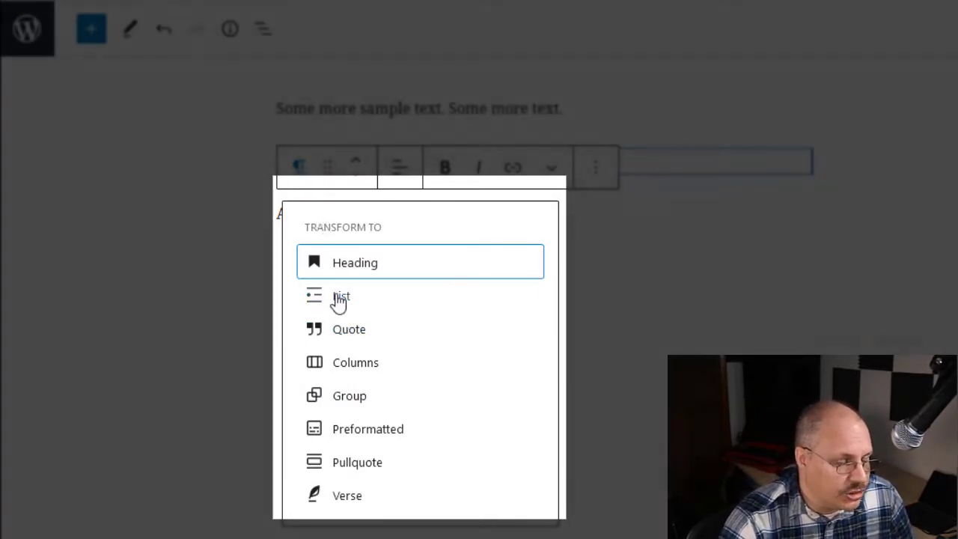
left_click(336, 299)
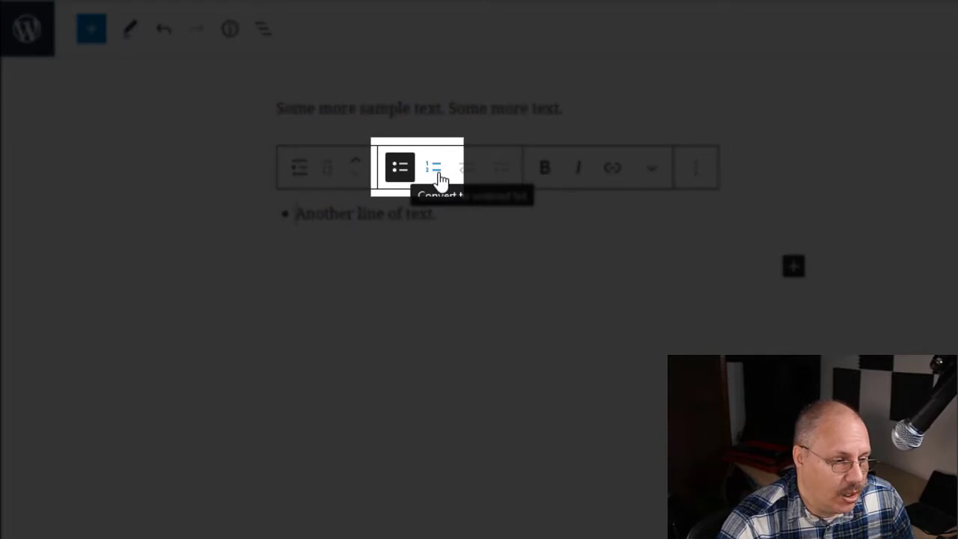
left_click(440, 181)
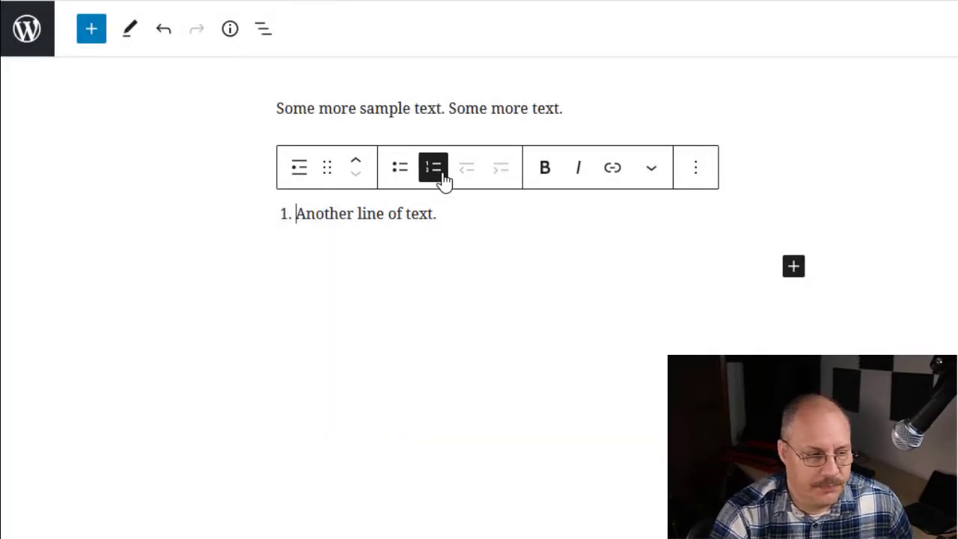
left_click(403, 171)
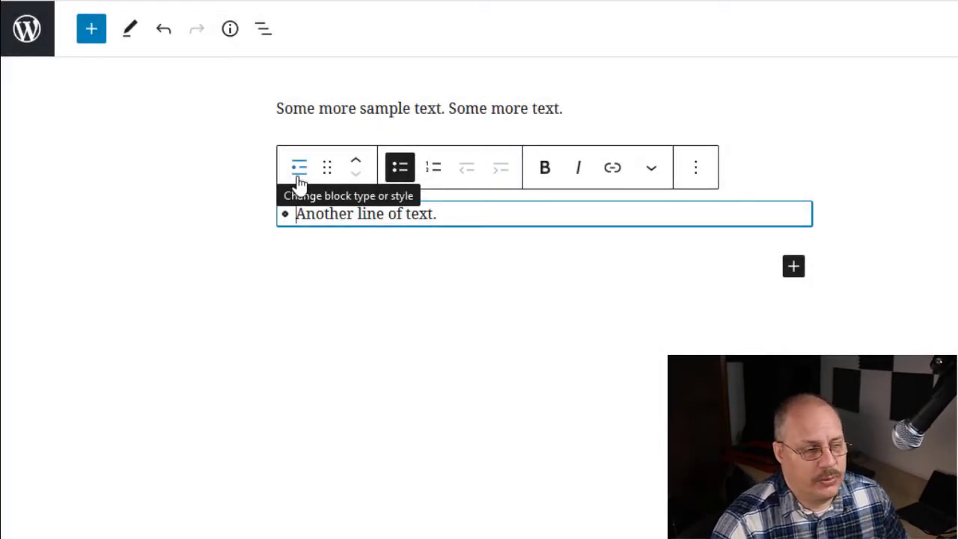
- Transform the bulleted list into a heading and bring up the H2 heading-level choices
left_click(299, 168)
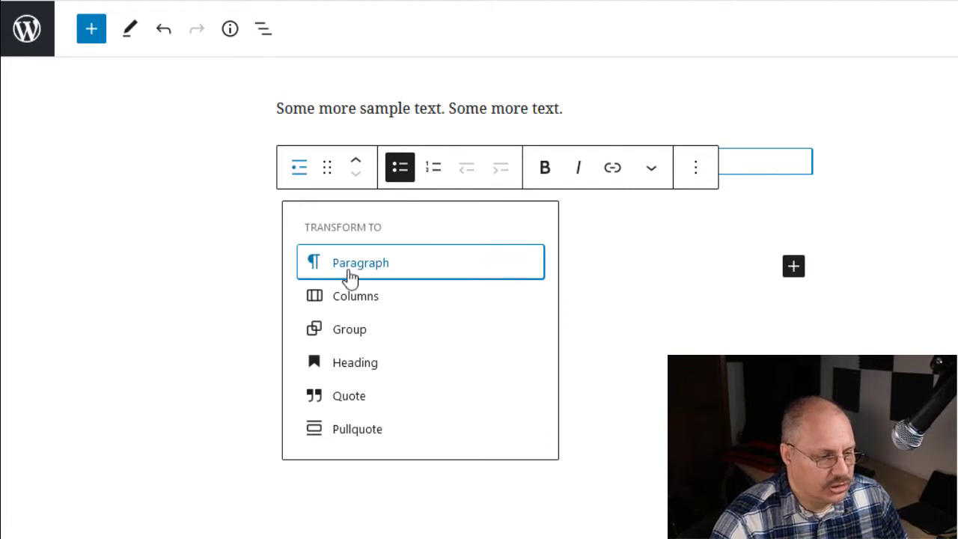
left_click(379, 364)
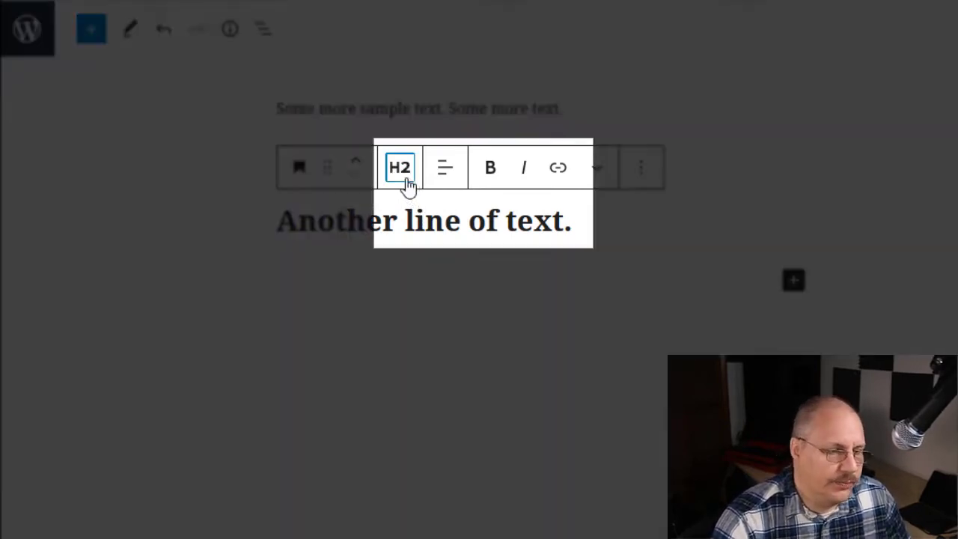
left_click(401, 168)
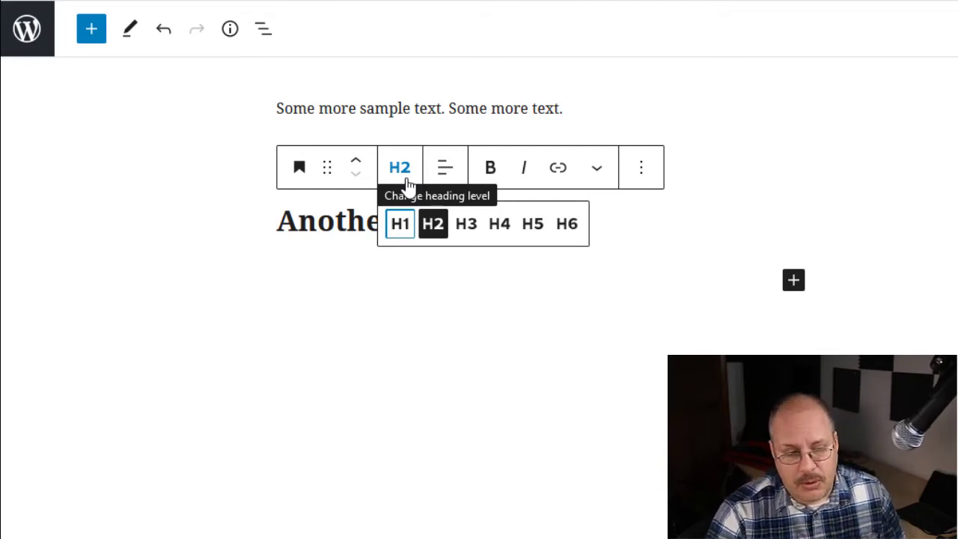
- Transform the heading to a pullquote, then a quote, and finally back to a paragraph
left_click(627, 247)
left_click(312, 181)
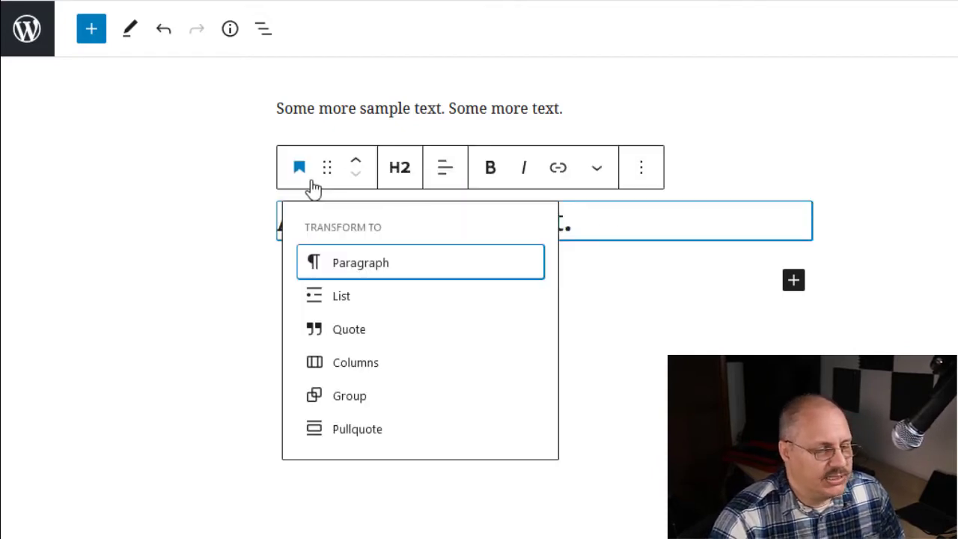
left_click(383, 428)
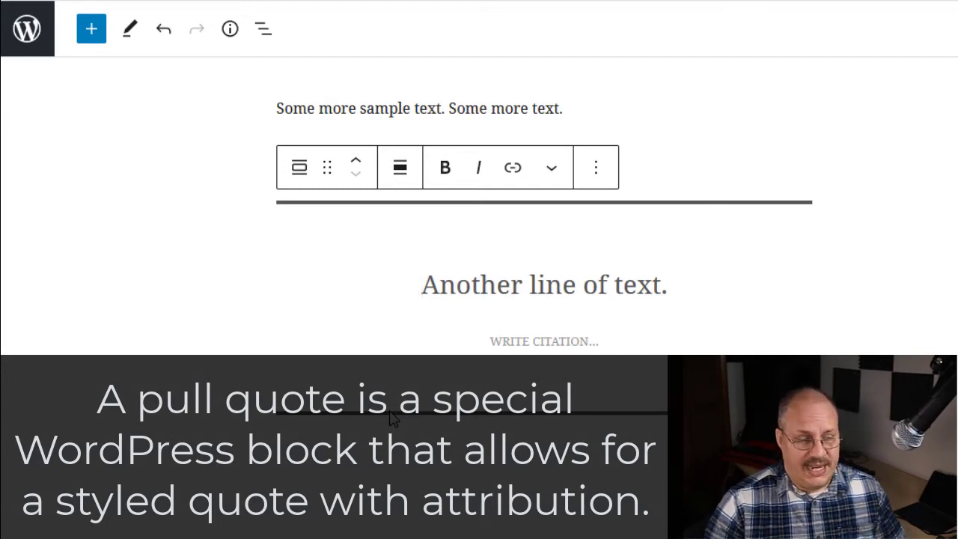
left_click(301, 179)
left_click(337, 363)
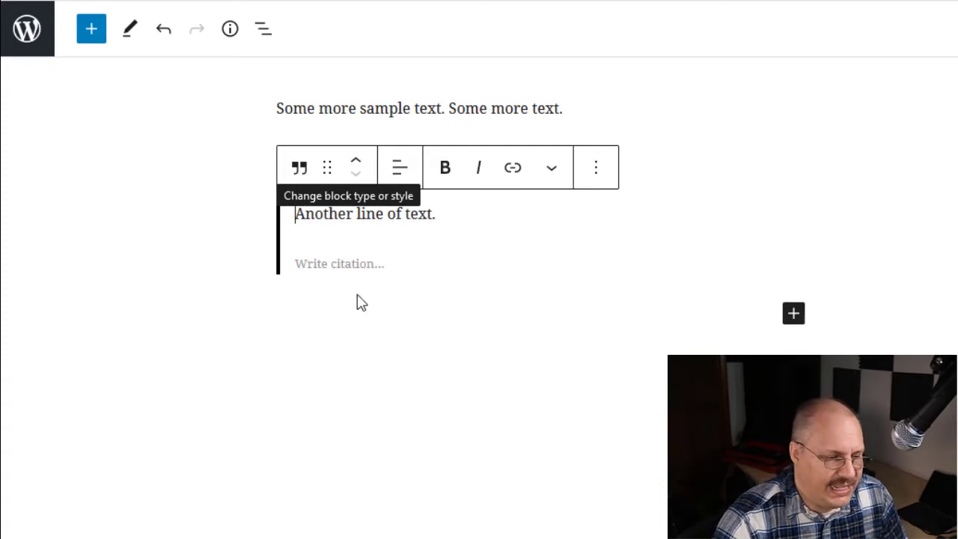
left_click(363, 269)
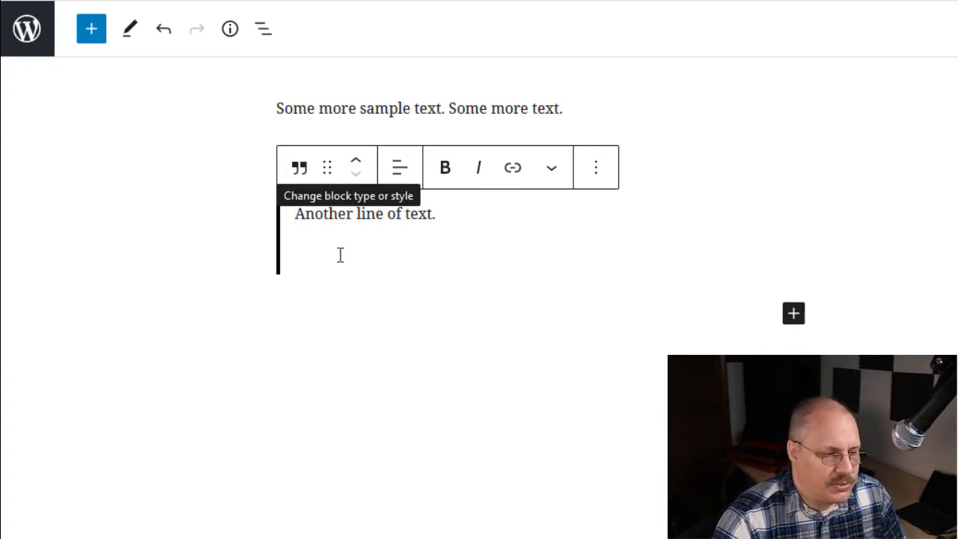
left_click(301, 174)
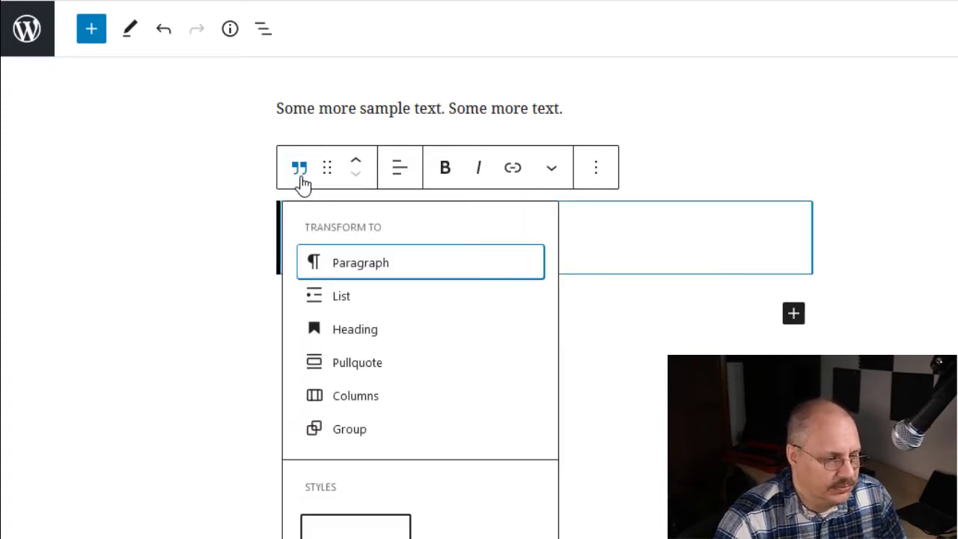
left_click(373, 269)
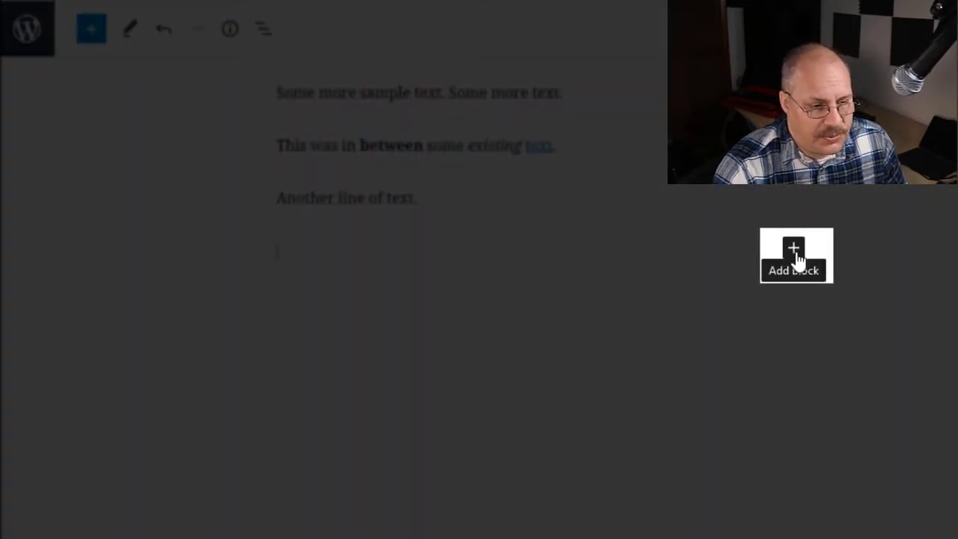
- Open the block inserter and scroll down to the Media blocks: Image, Gallery, Video
left_click(794, 250)
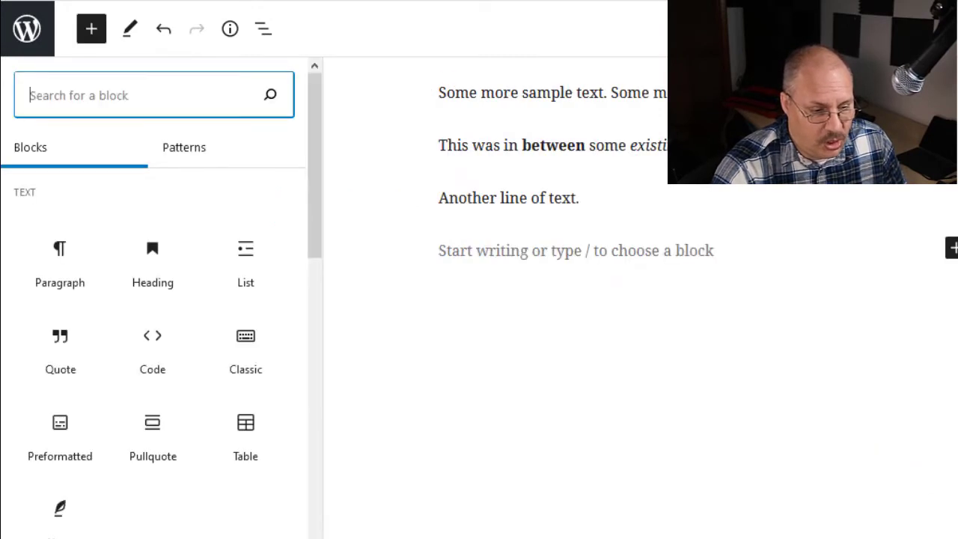
mouse_move(269, 374)
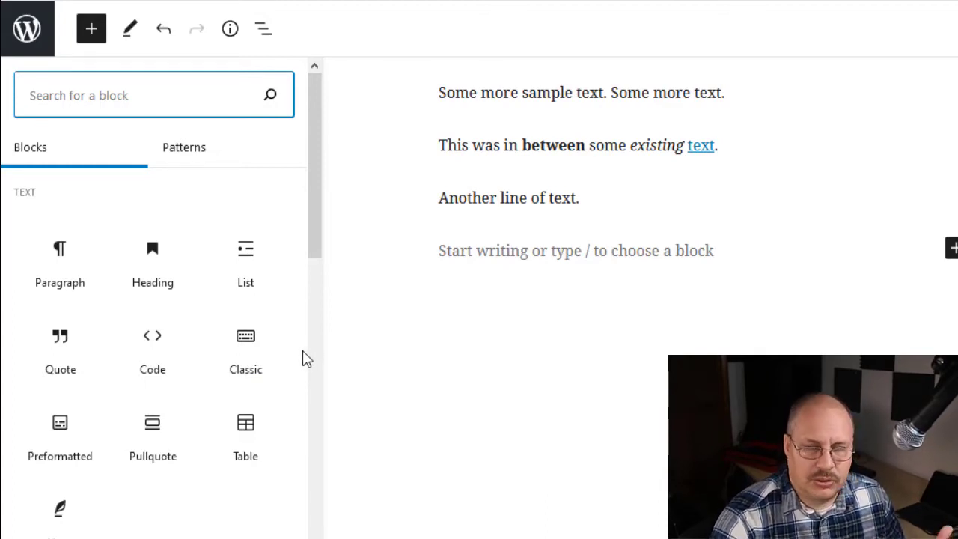
mouse_move(282, 352)
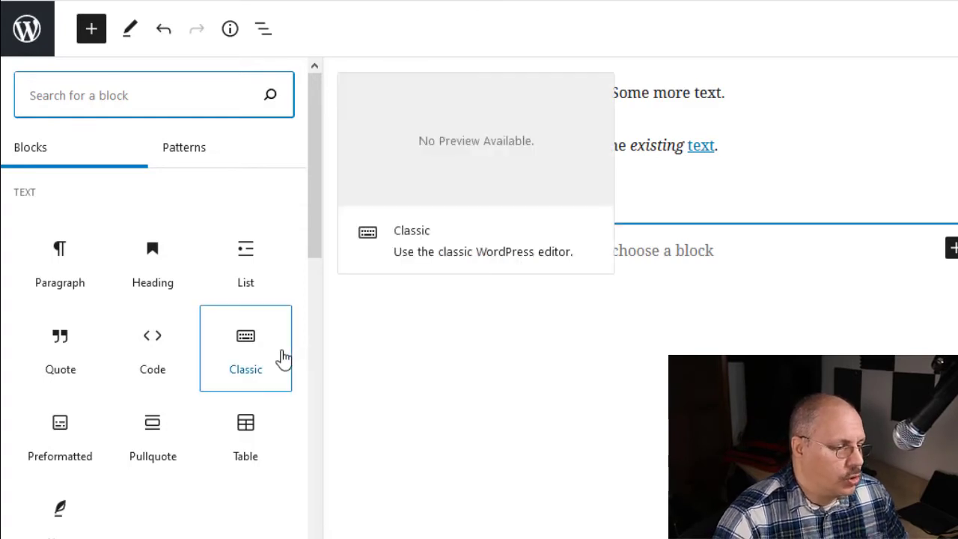
scroll(306, 399, "down", 3)
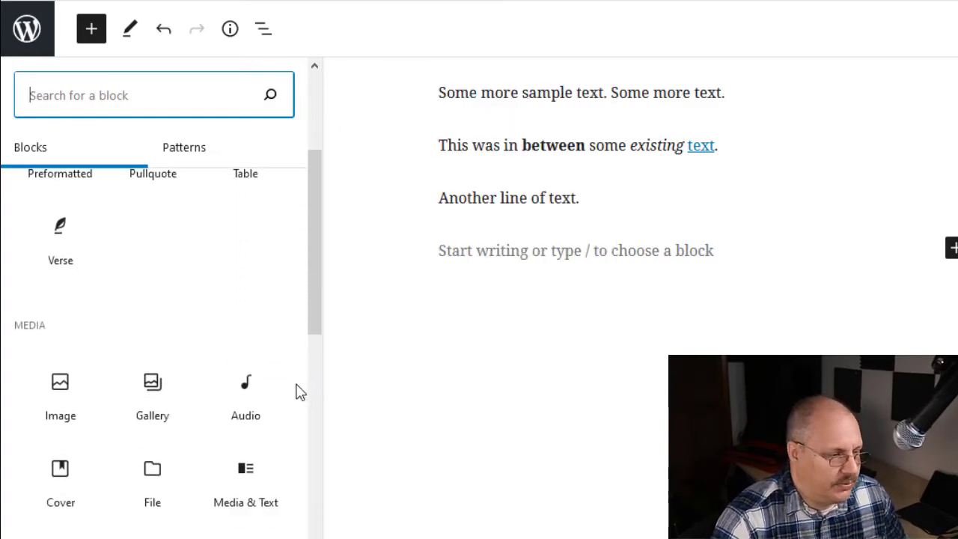
scroll(280, 387, "down", 1)
mouse_move(263, 329)
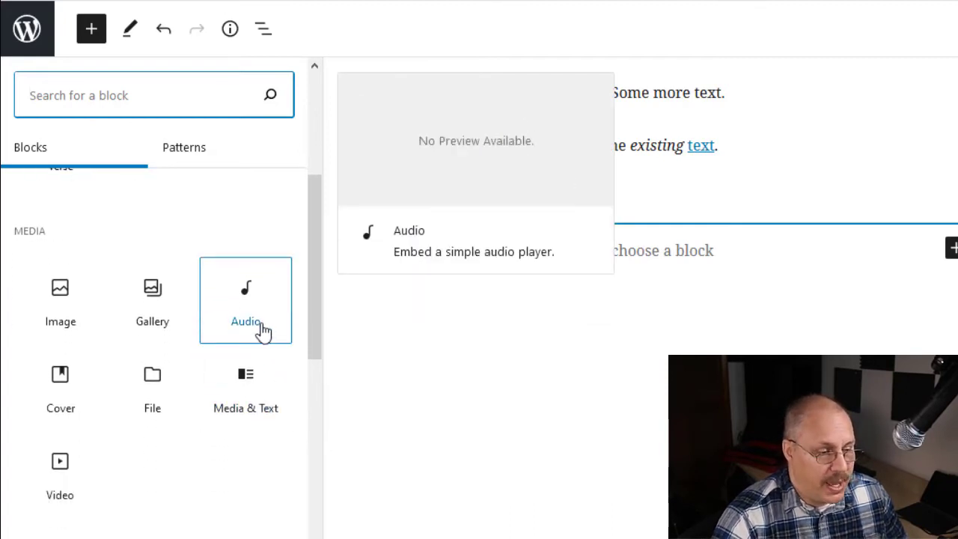
mouse_move(75, 316)
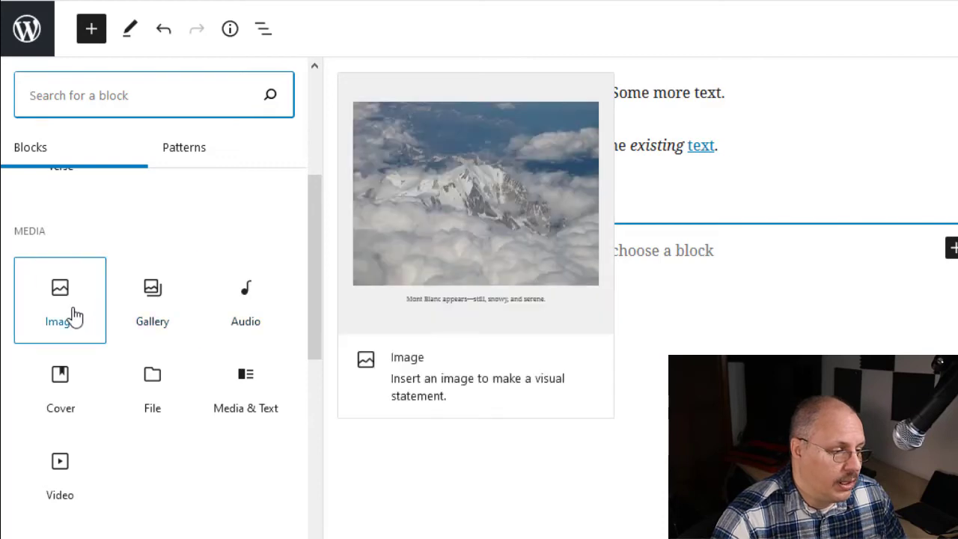
mouse_move(140, 307)
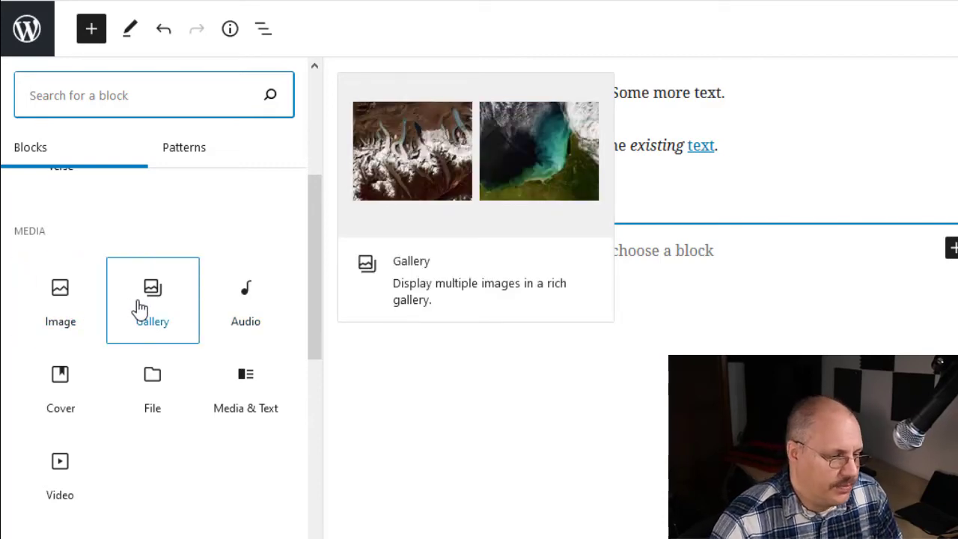
- Insert a Video block, cancel Insert from URL, and remove it via the block options
mouse_move(69, 470)
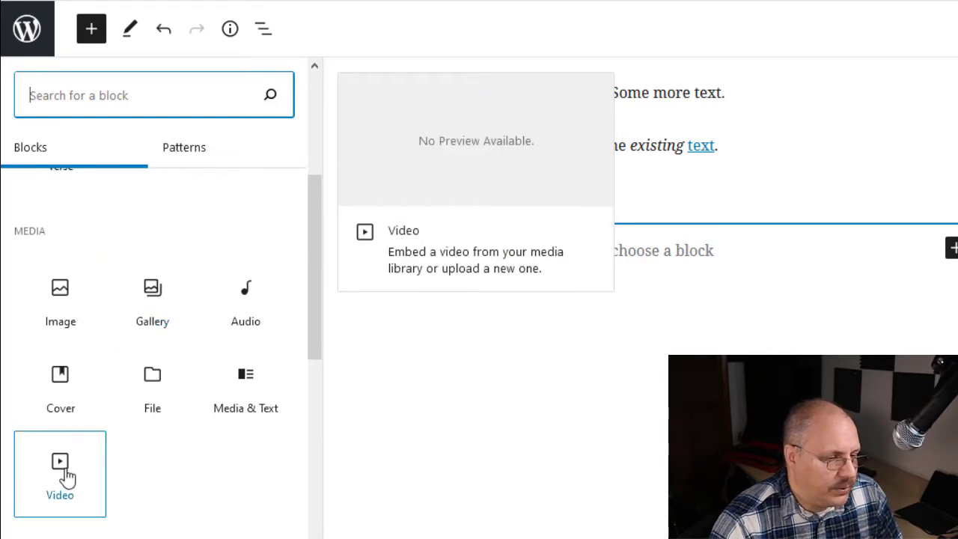
left_click(64, 474)
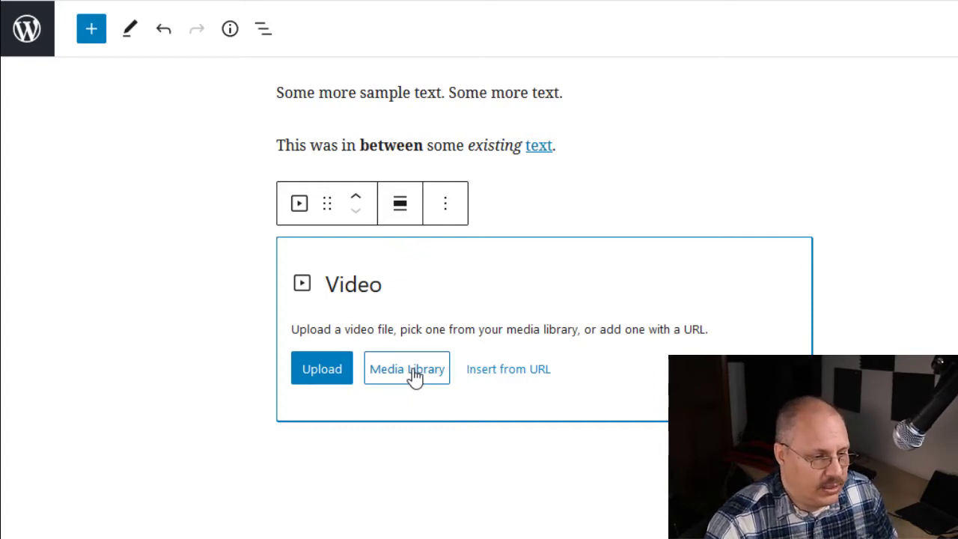
left_click(506, 383)
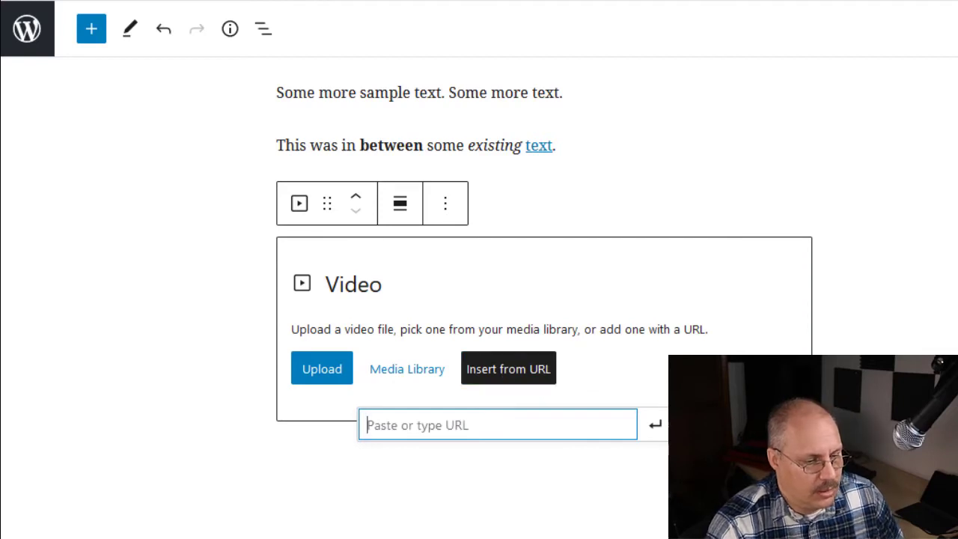
key("Escape")
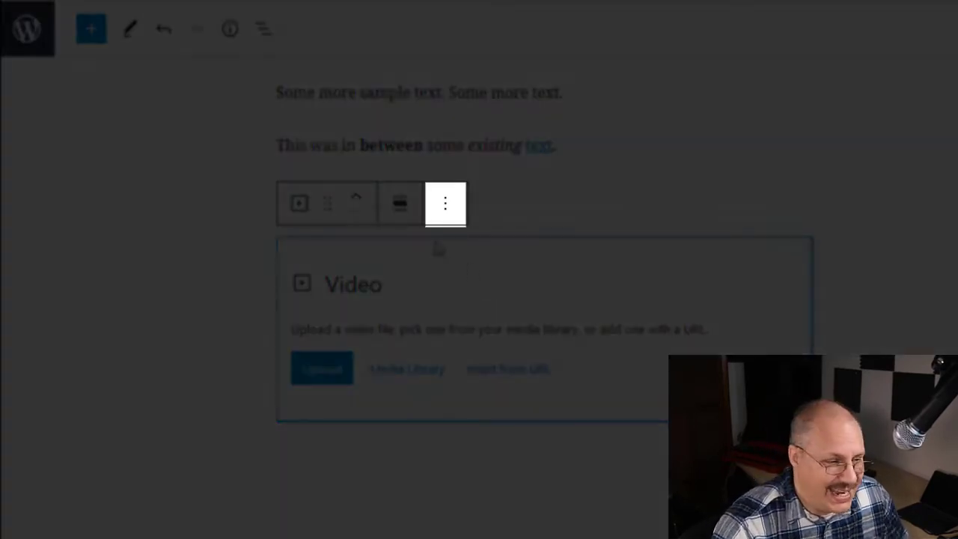
left_click(444, 207)
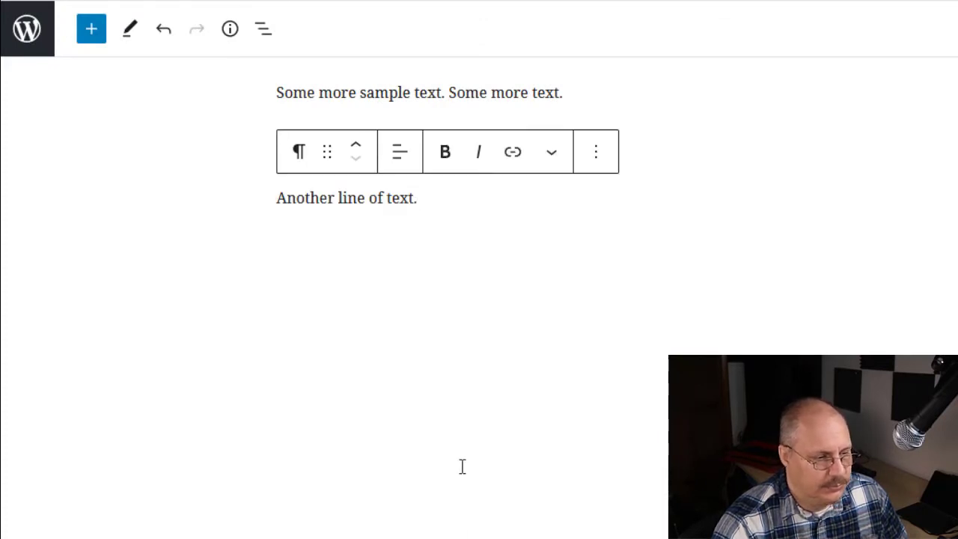
- Add a new line, undo it, and paste the YouTube URL to embed 'Introduction to PHP'
key("Return")
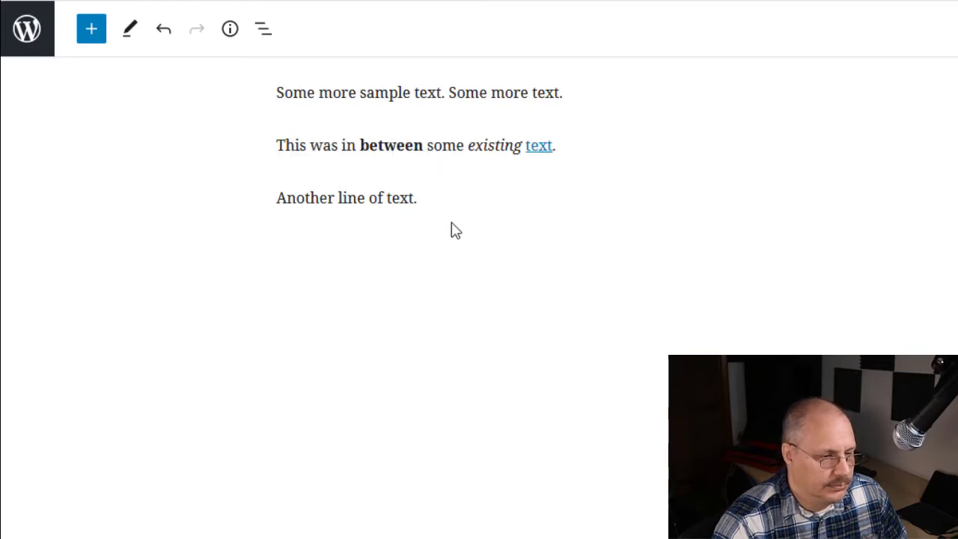
key("ctrl+z")
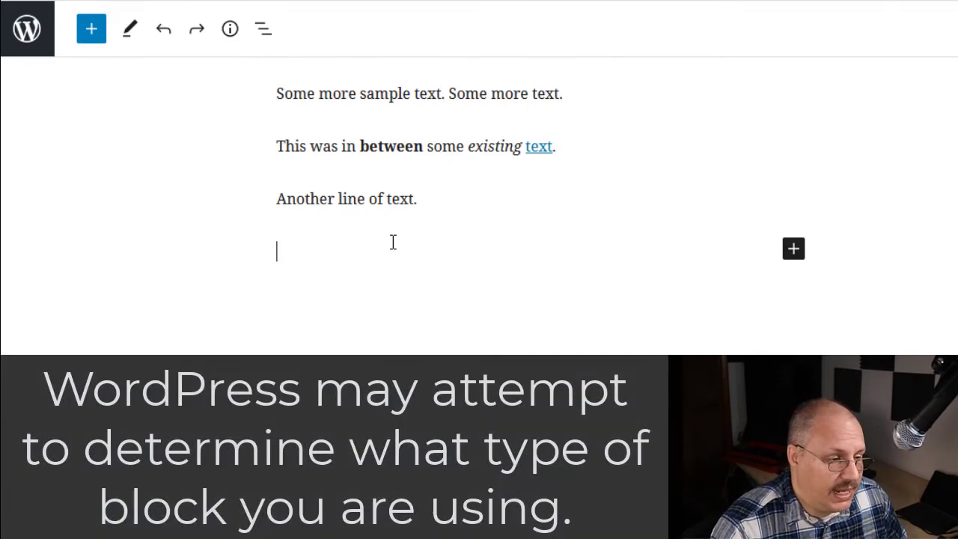
key("ctrl+v")
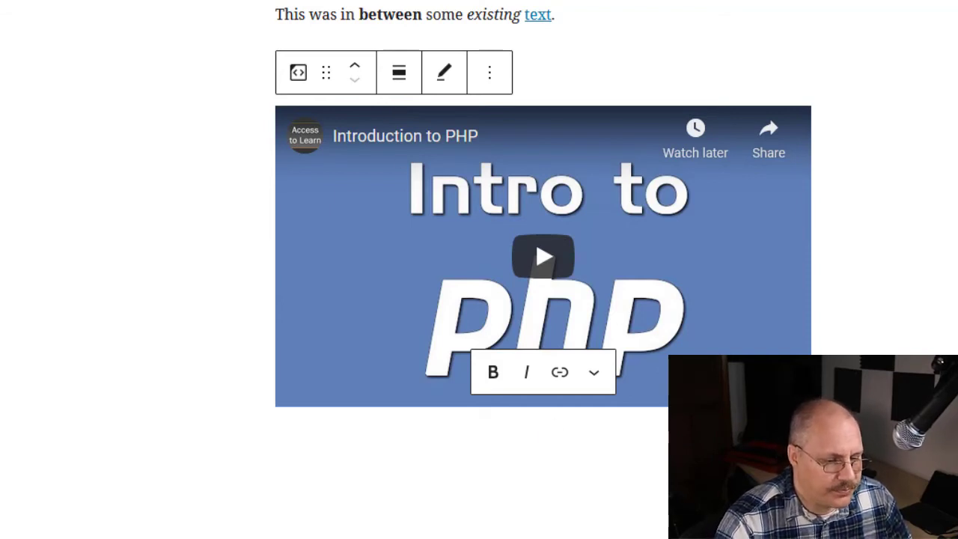
- Select the YouTube embed and show its Advanced CSS class field holding 'wp-embed-aspect-16-9'
left_click(543, 256)
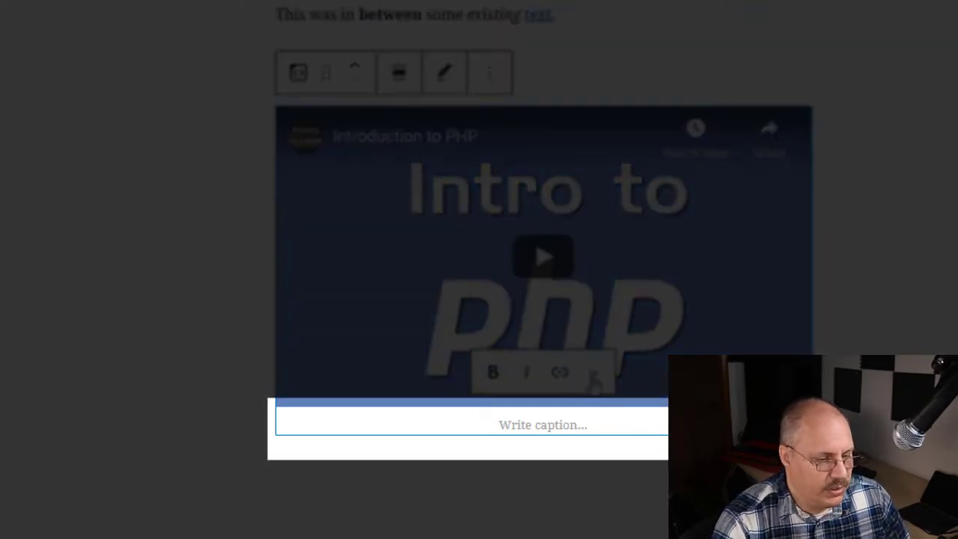
left_click(594, 378)
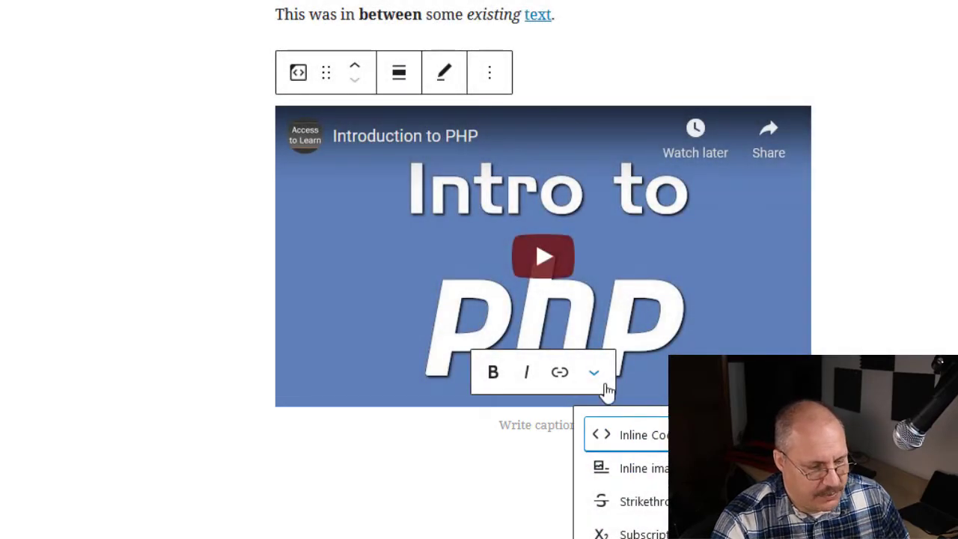
left_click(599, 380)
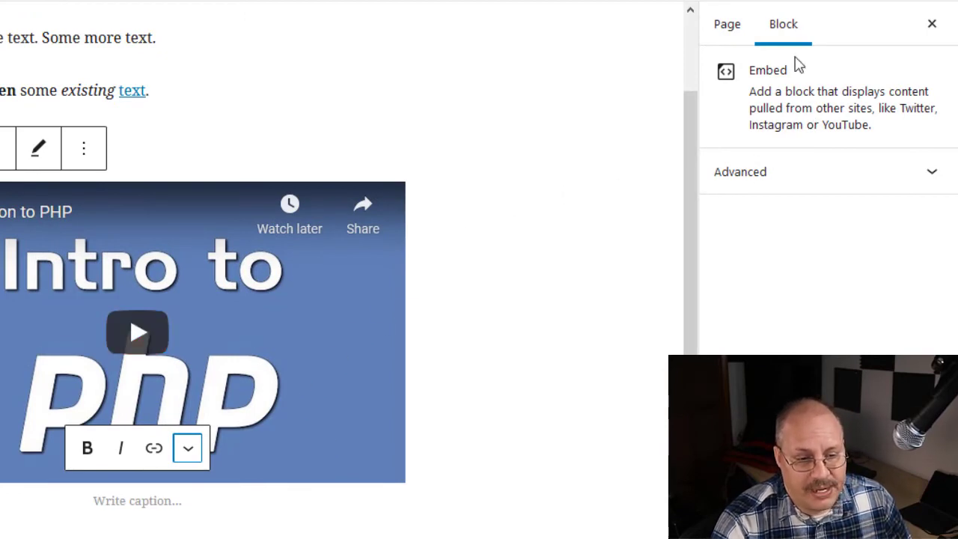
left_click(941, 187)
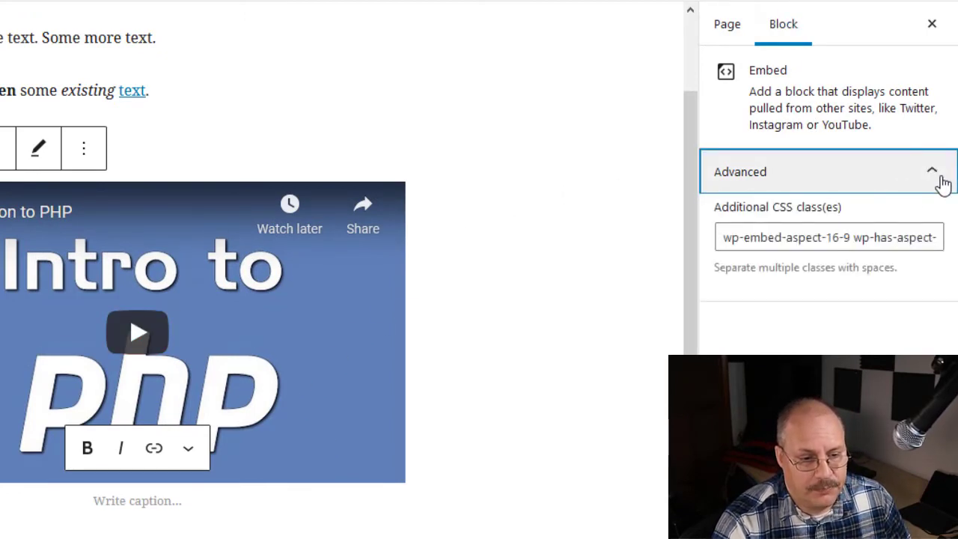
left_click(888, 245)
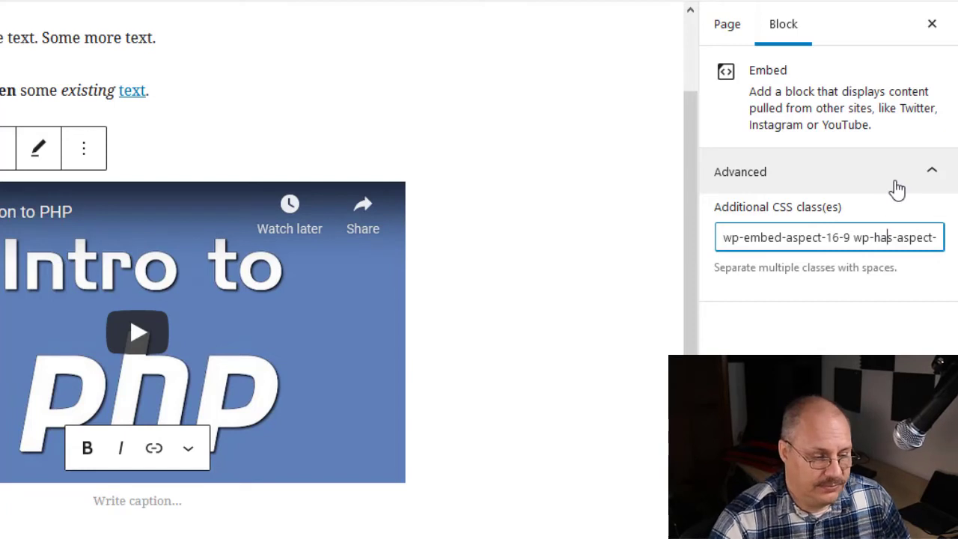
- Search the quick inserter for 'im' and add an empty Image block below the video
left_click(533, 513)
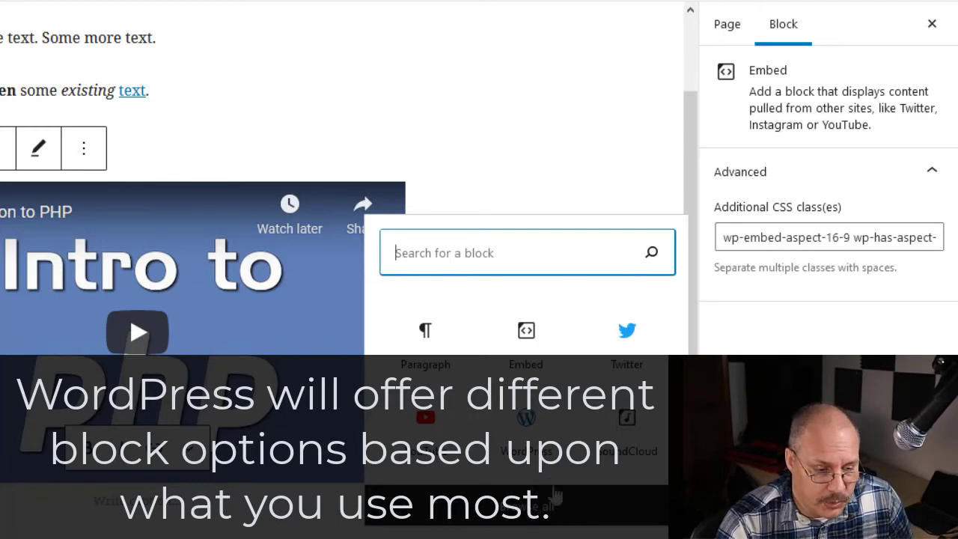
type("im")
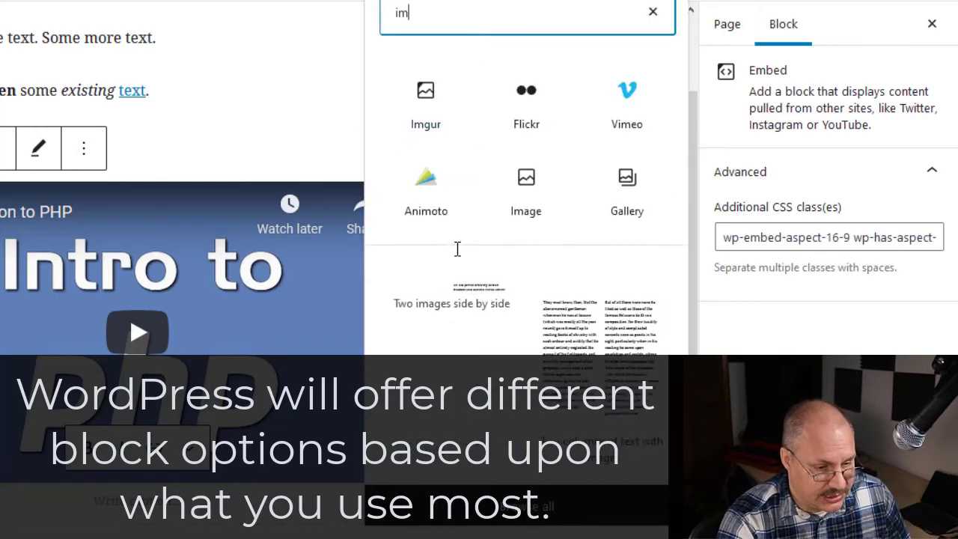
scroll(458, 249, "down", 2)
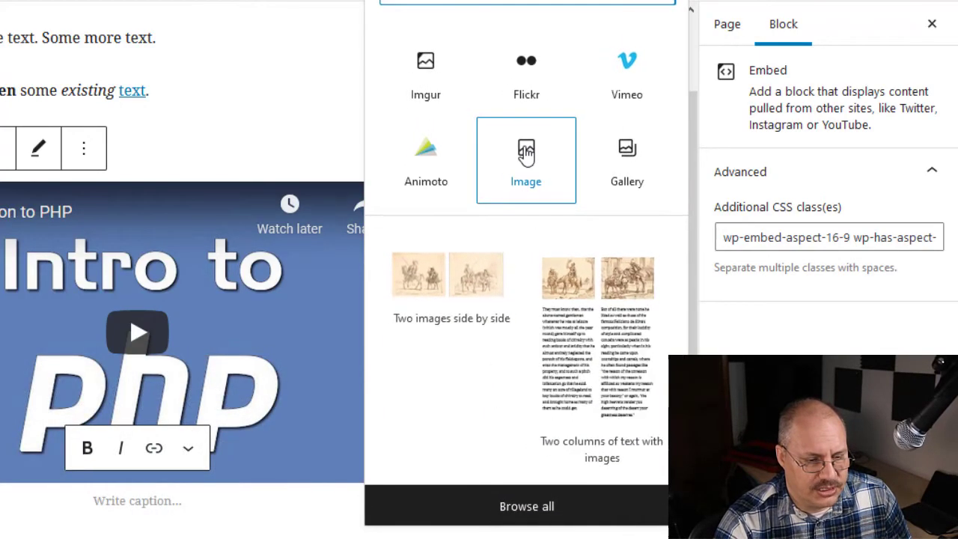
left_click(527, 152)
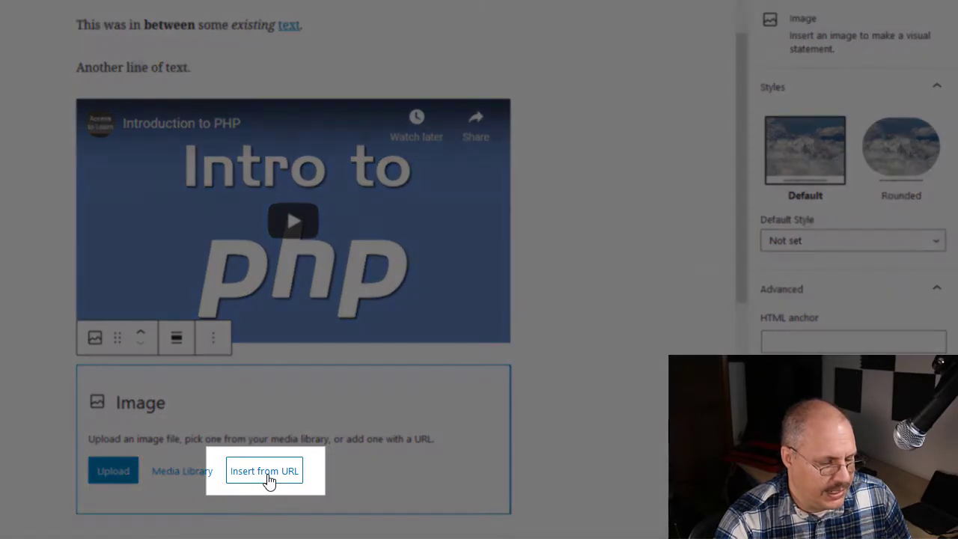
- Fill the Image block with the aspen forest road photo from a pasted web address
left_click(268, 483)
key("ctrl+v")
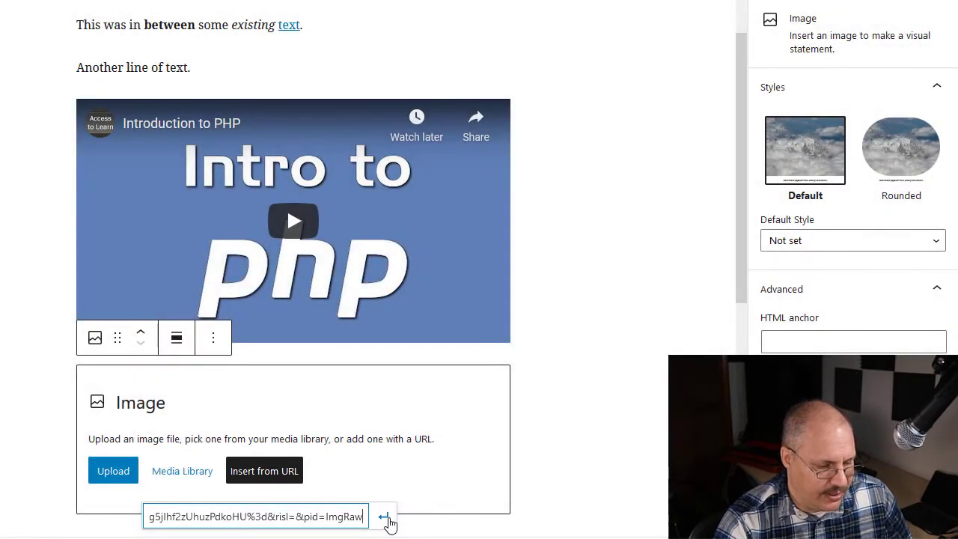
left_click(385, 518)
scroll(657, 372, "down", 4)
scroll(627, 359, "down", 2)
scroll(627, 359, "up", 3)
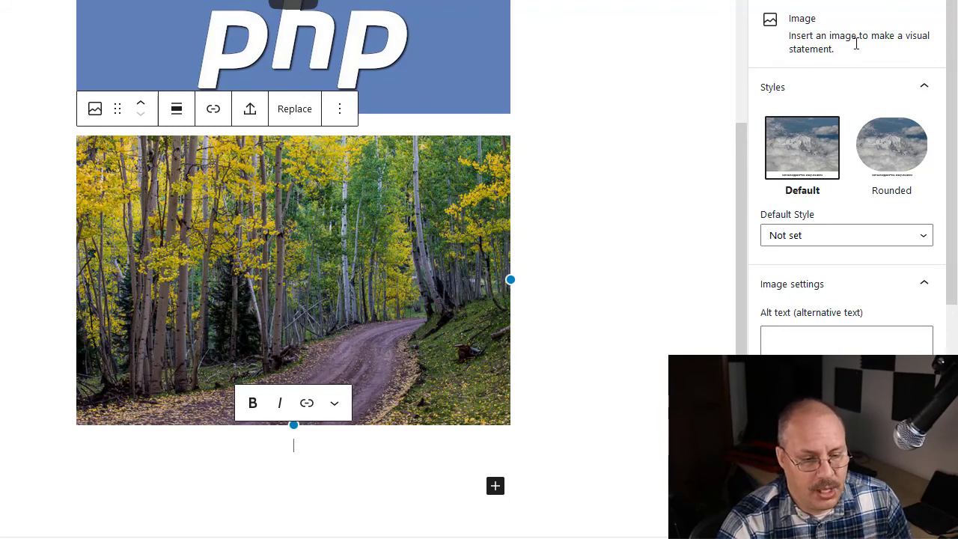
left_click(895, 147)
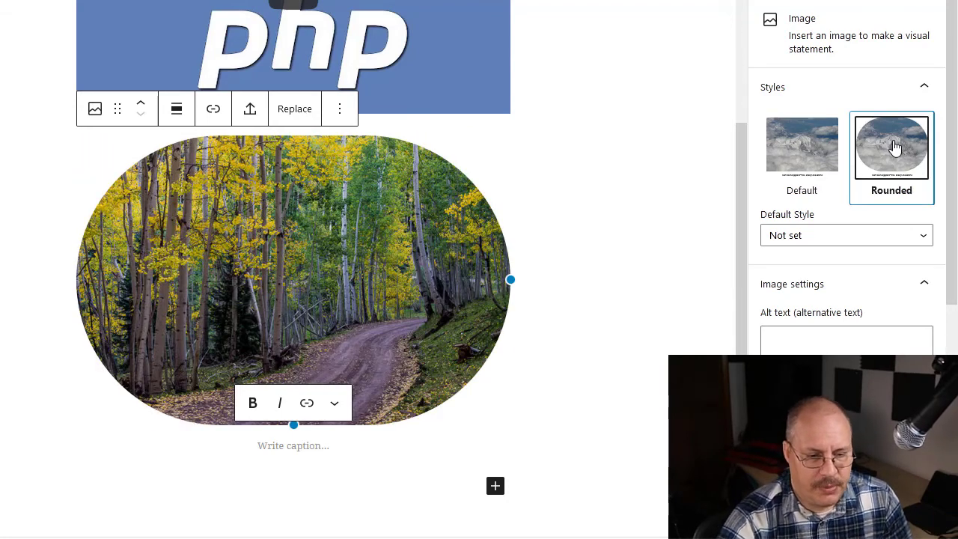
left_click(917, 240)
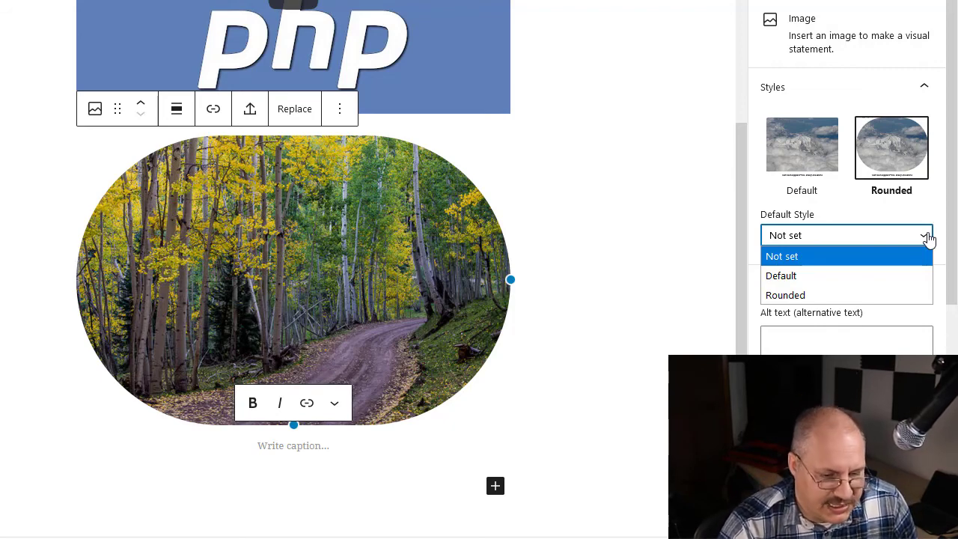
left_click(945, 247)
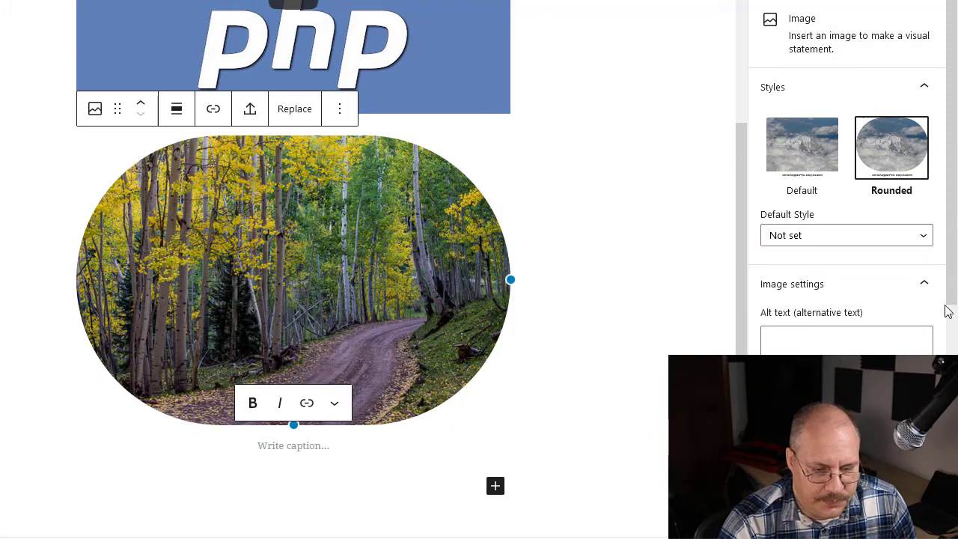
scroll(943, 308, "down", 2)
left_click(793, 209)
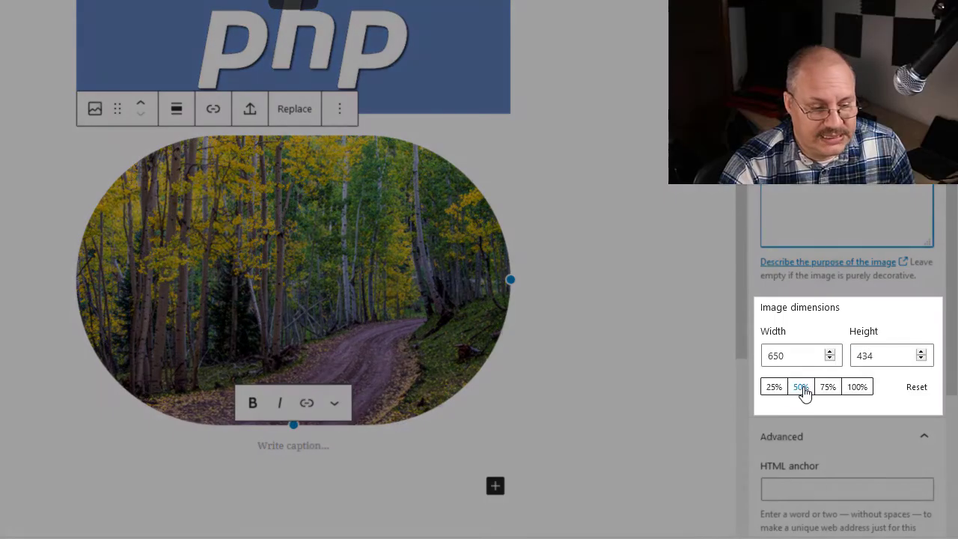
- Try the 50% and 25% image sizes, then settle on 100% at 650 × 434
left_click(801, 387)
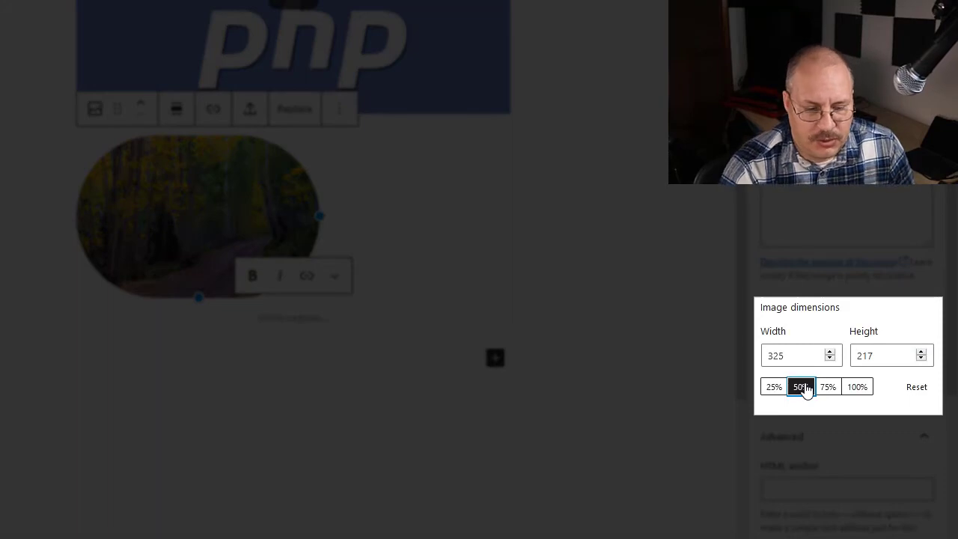
left_click(776, 389)
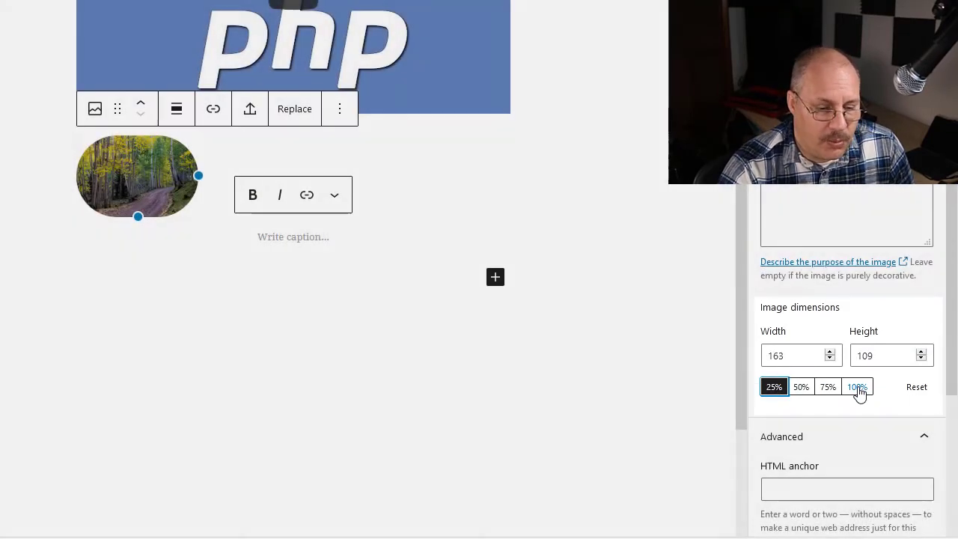
left_click(858, 387)
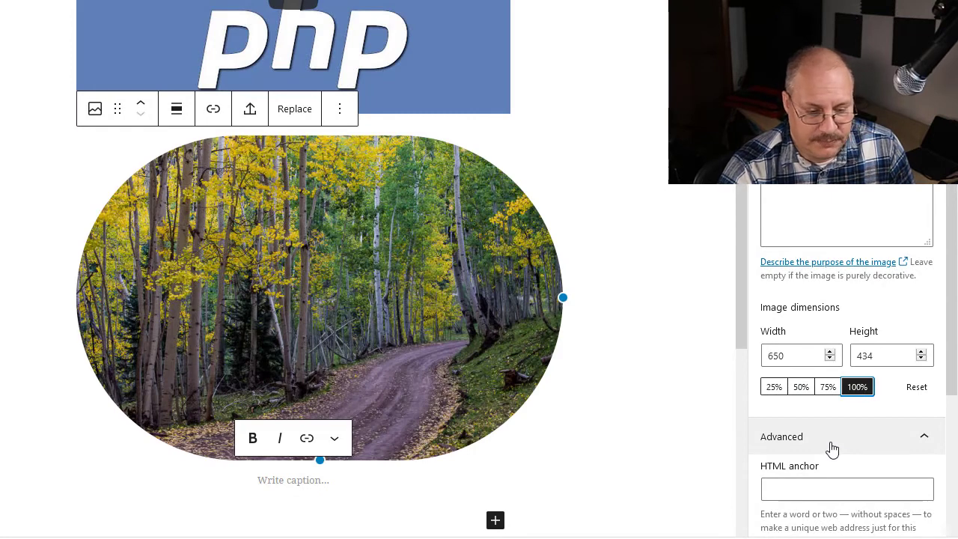
scroll(859, 406, "down", 3)
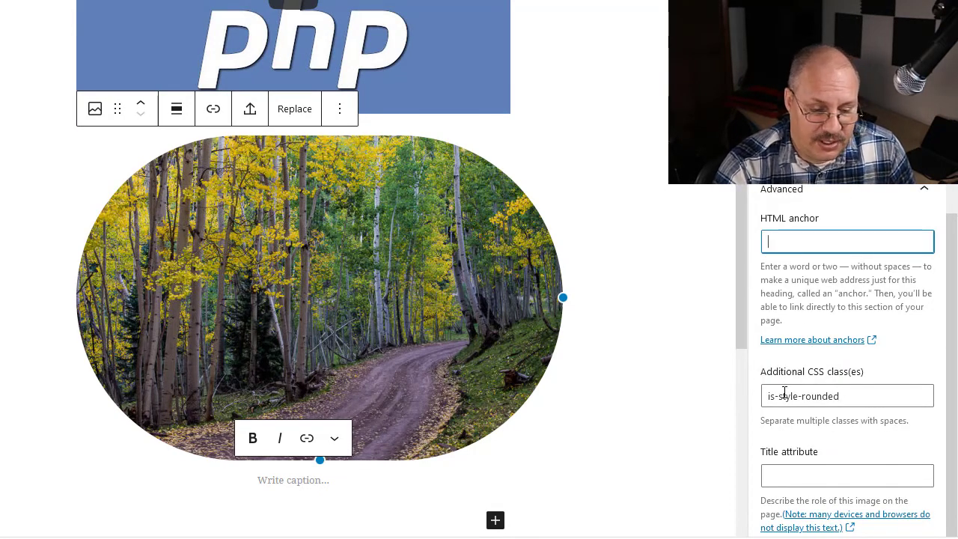
- Visit the image's Title attribute and More options menu, then deselect the image block
left_click(826, 472)
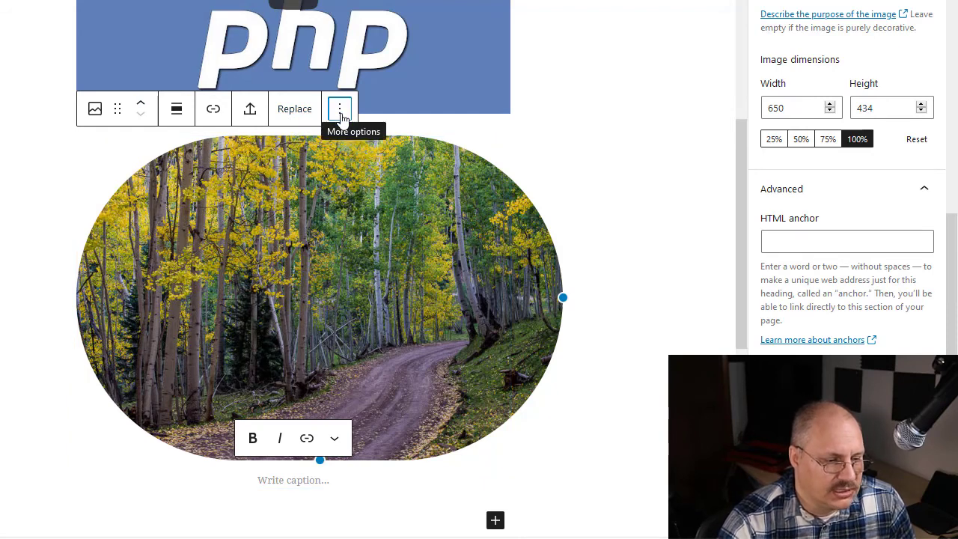
left_click(341, 112)
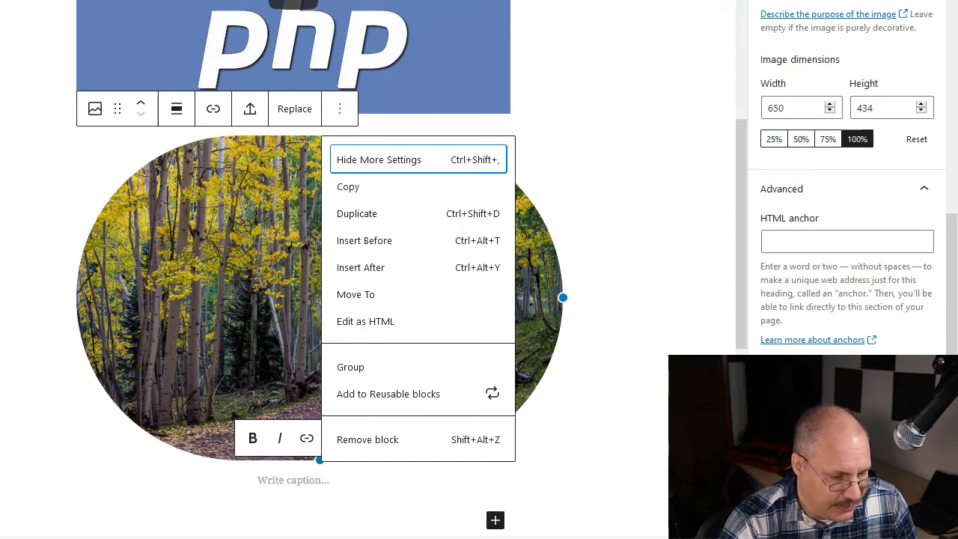
left_click(676, 276)
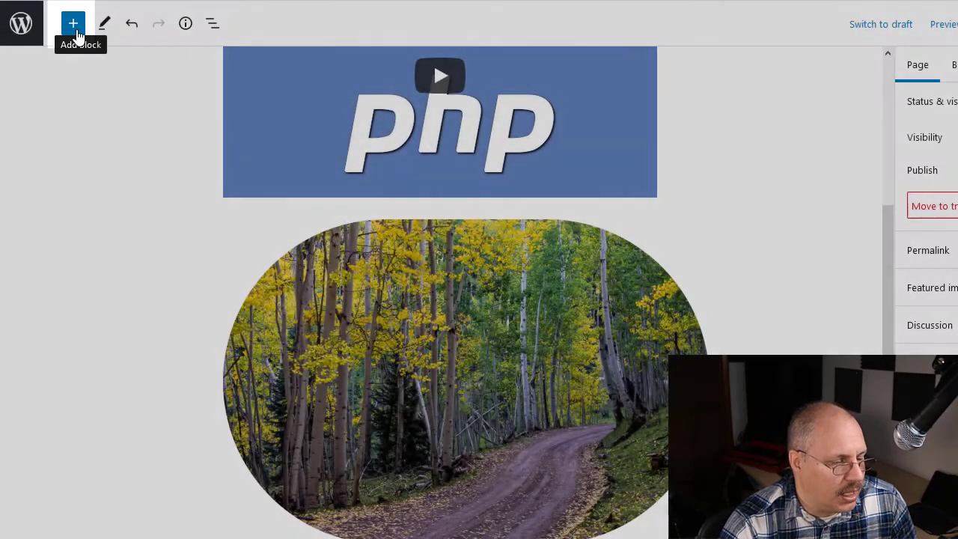
- Open the full block library and scroll down to embed blocks like Reddit, TED and TikTok
left_click(73, 23)
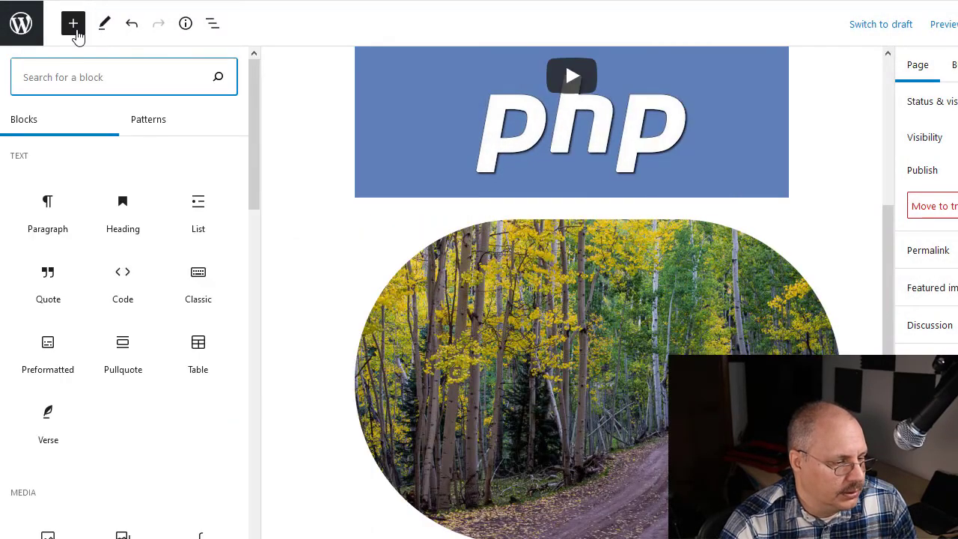
scroll(163, 331, "down", 5)
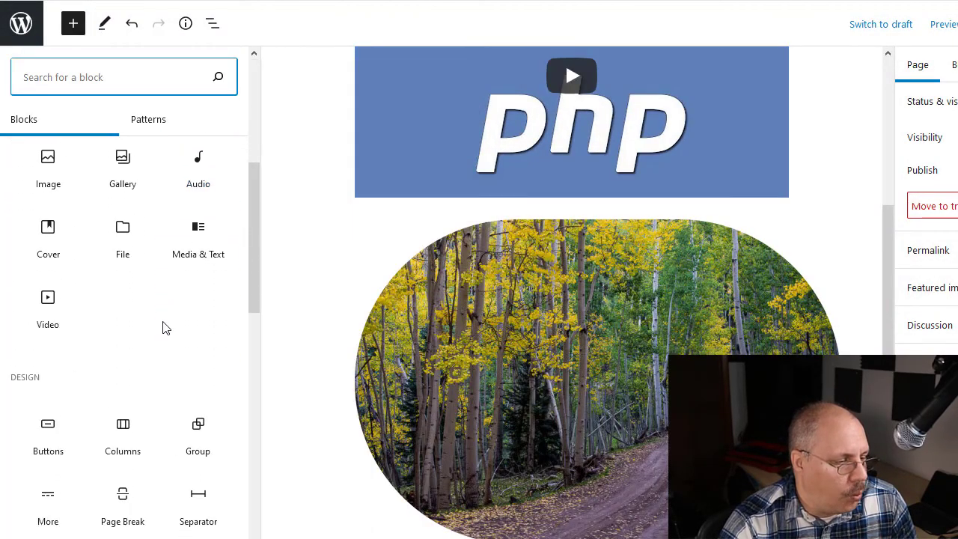
scroll(165, 328, "down", 5)
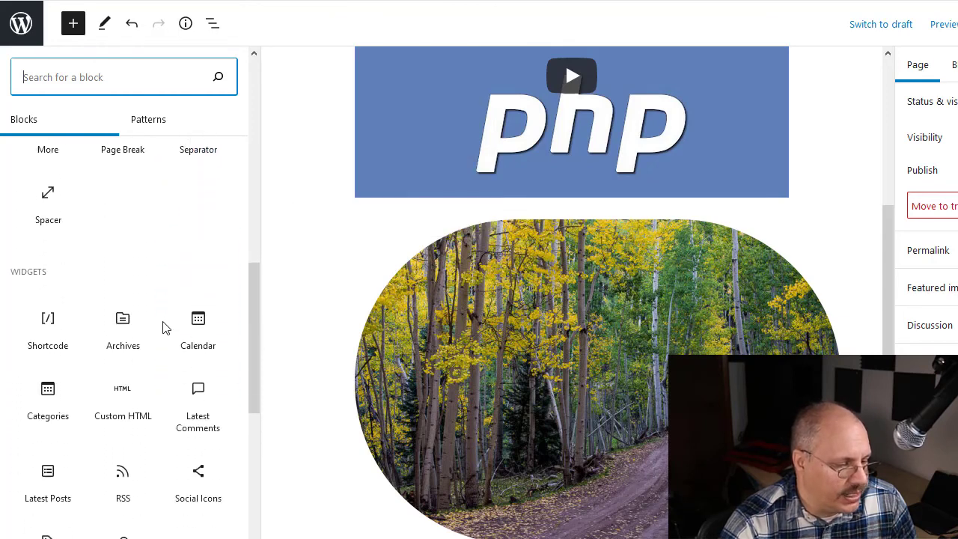
scroll(164, 330, "down", 3)
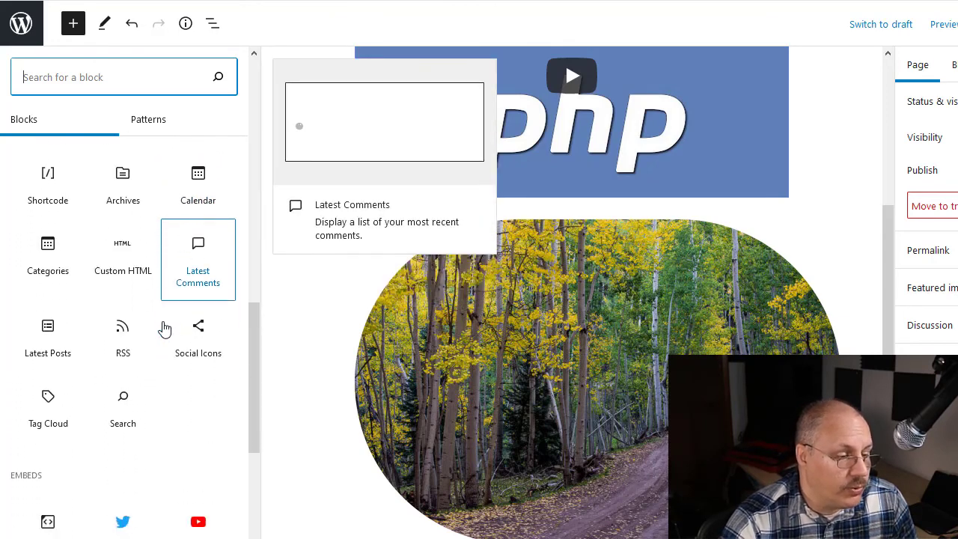
scroll(165, 329, "down", 5)
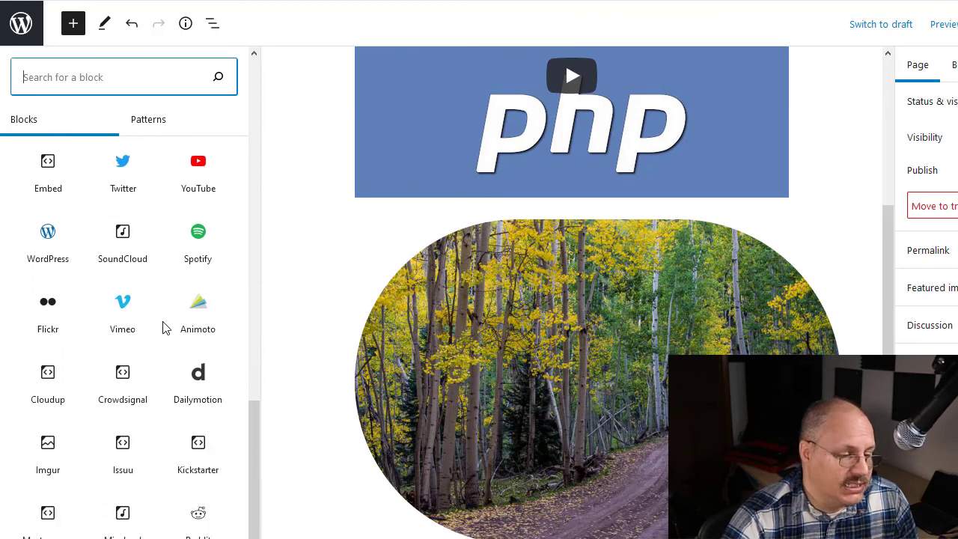
scroll(165, 328, "down", 1)
scroll(164, 329, "down", 3)
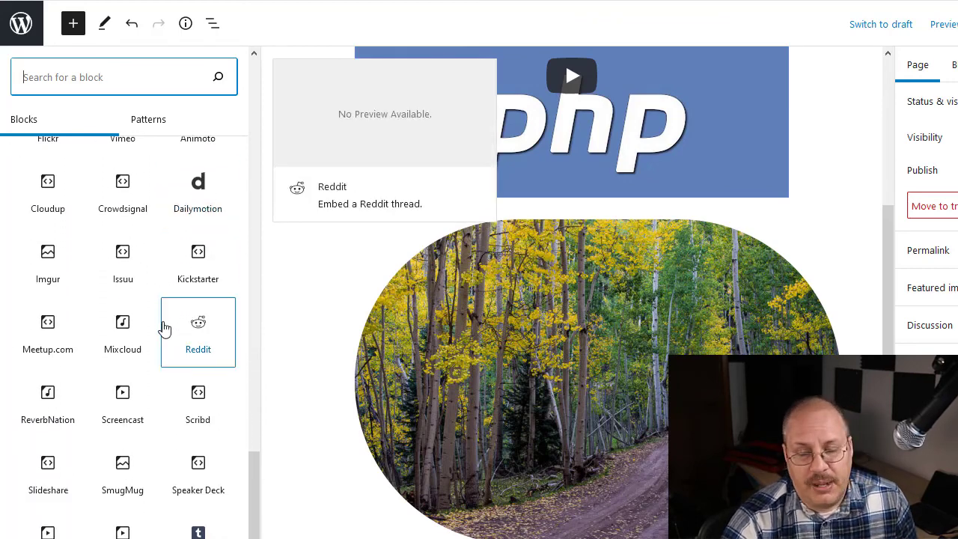
scroll(165, 327, "down", 2)
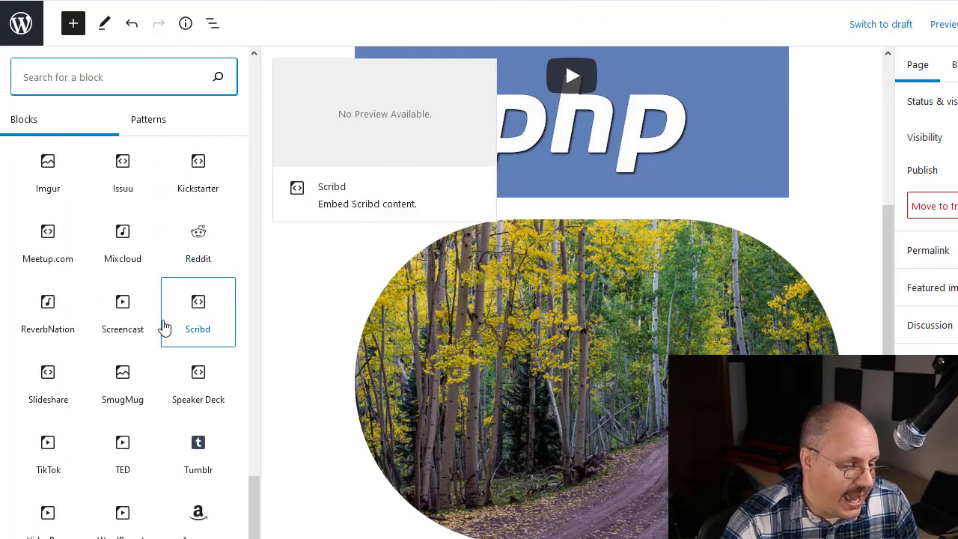